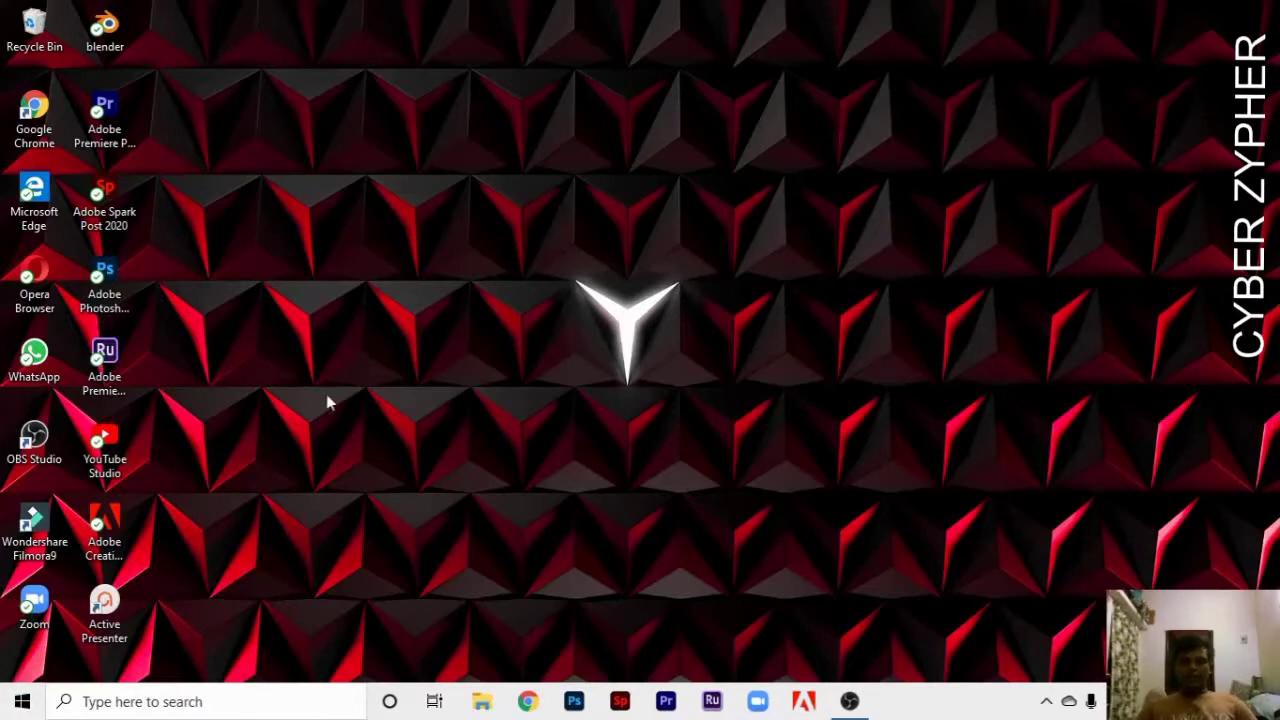
- Open Disk Management and bring up the shrink settings for the C: volume
{"action": "right_click", "coordinate": [24, 702]}
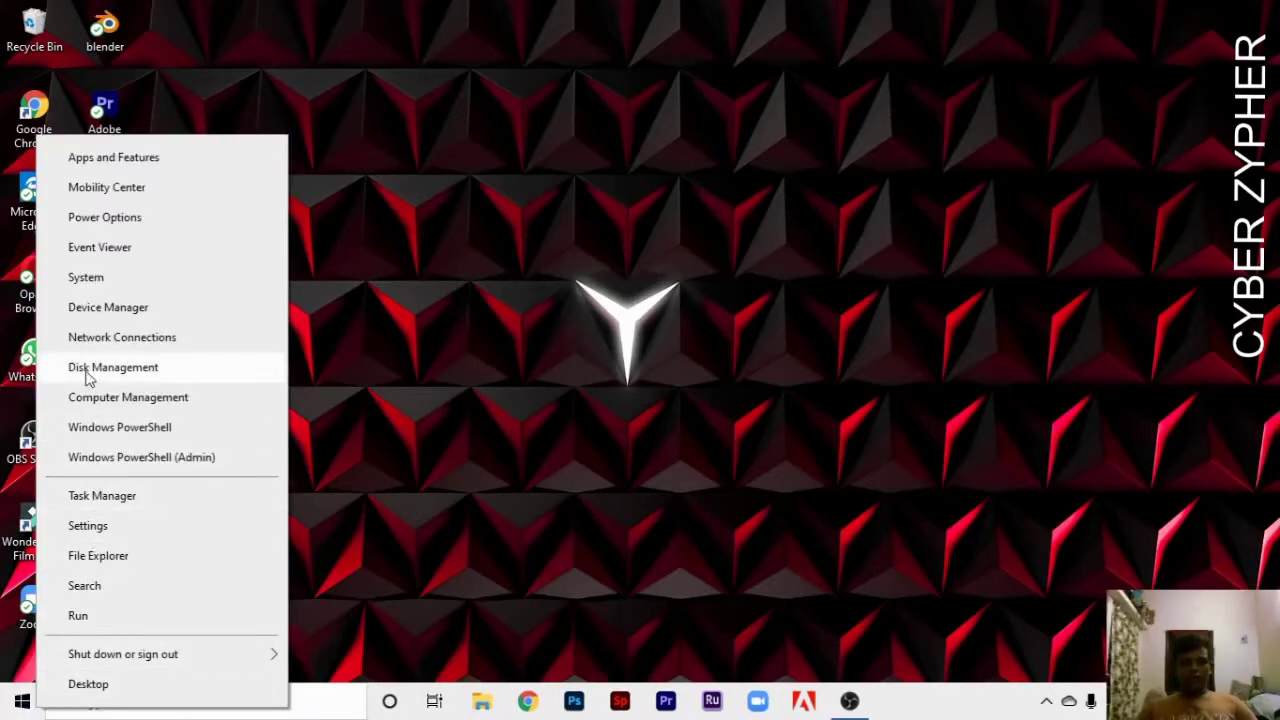
{"action": "left_click", "coordinate": [160, 370]}
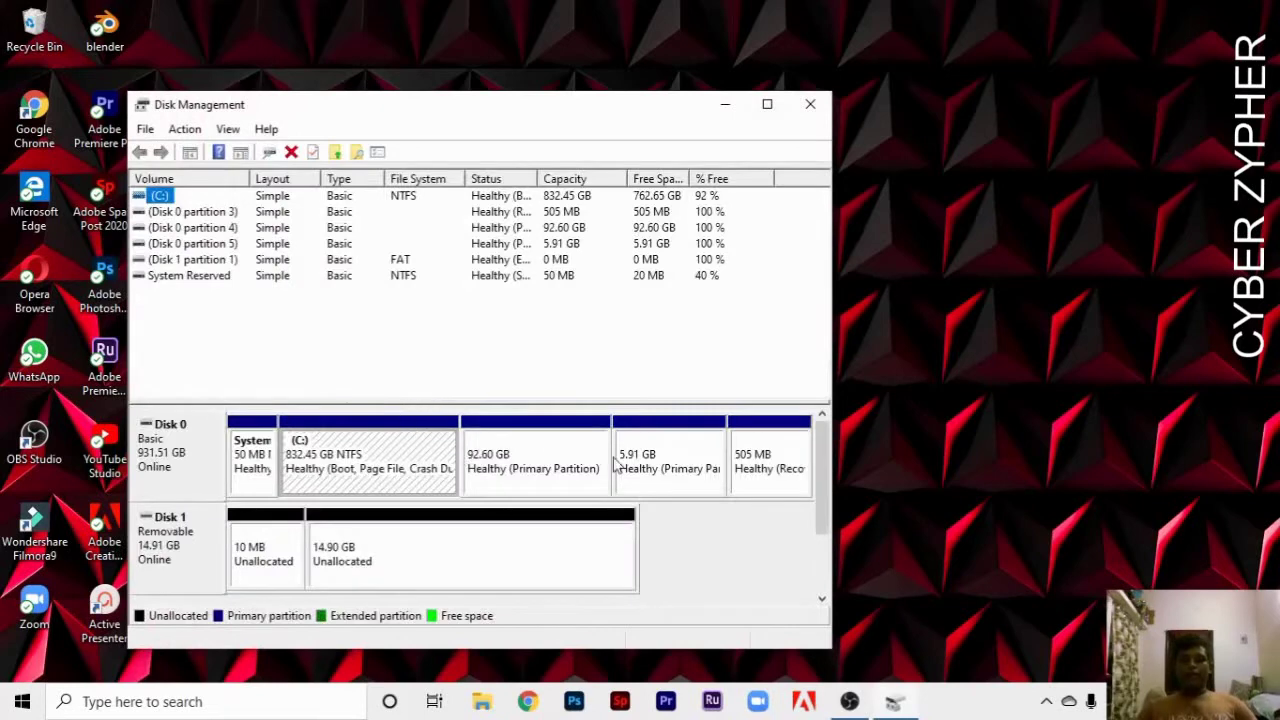
{"action": "right_click", "coordinate": [324, 466]}
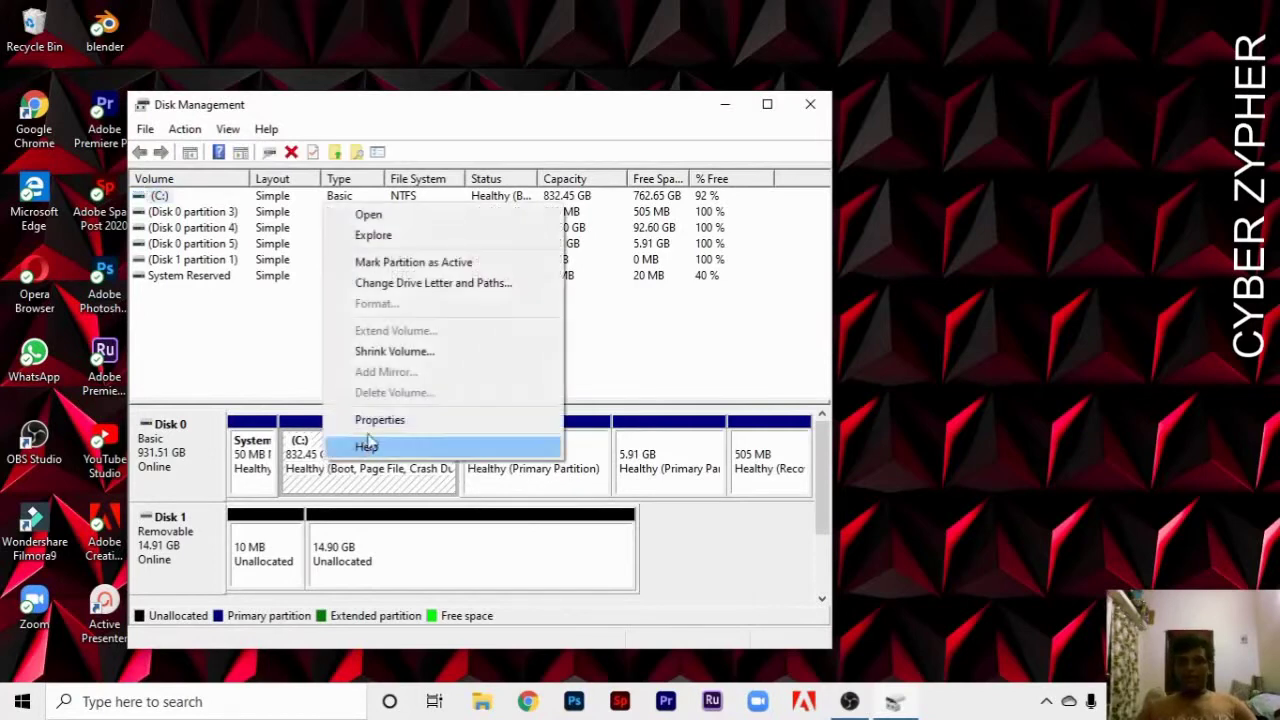
{"action": "left_click", "coordinate": [385, 353]}
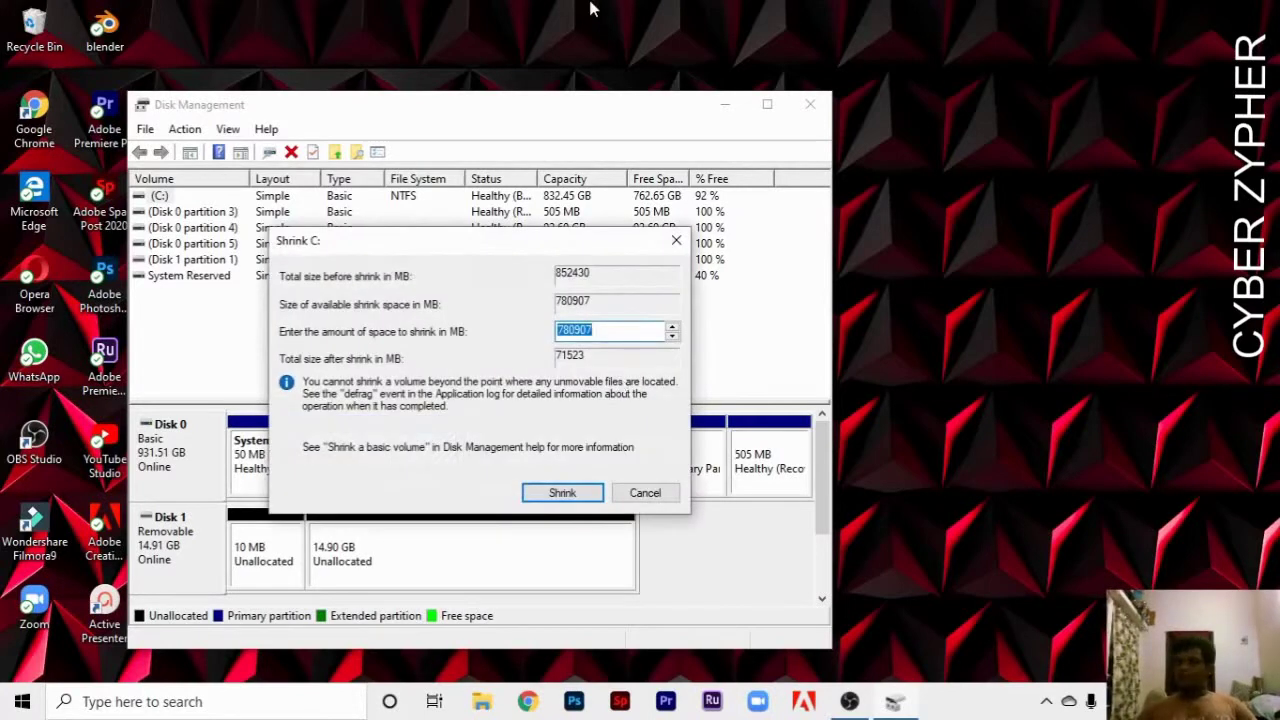
- Shrink the C: volume by 100907 MB and close Disk Management
{"action": "left_click", "coordinate": [574, 330]}
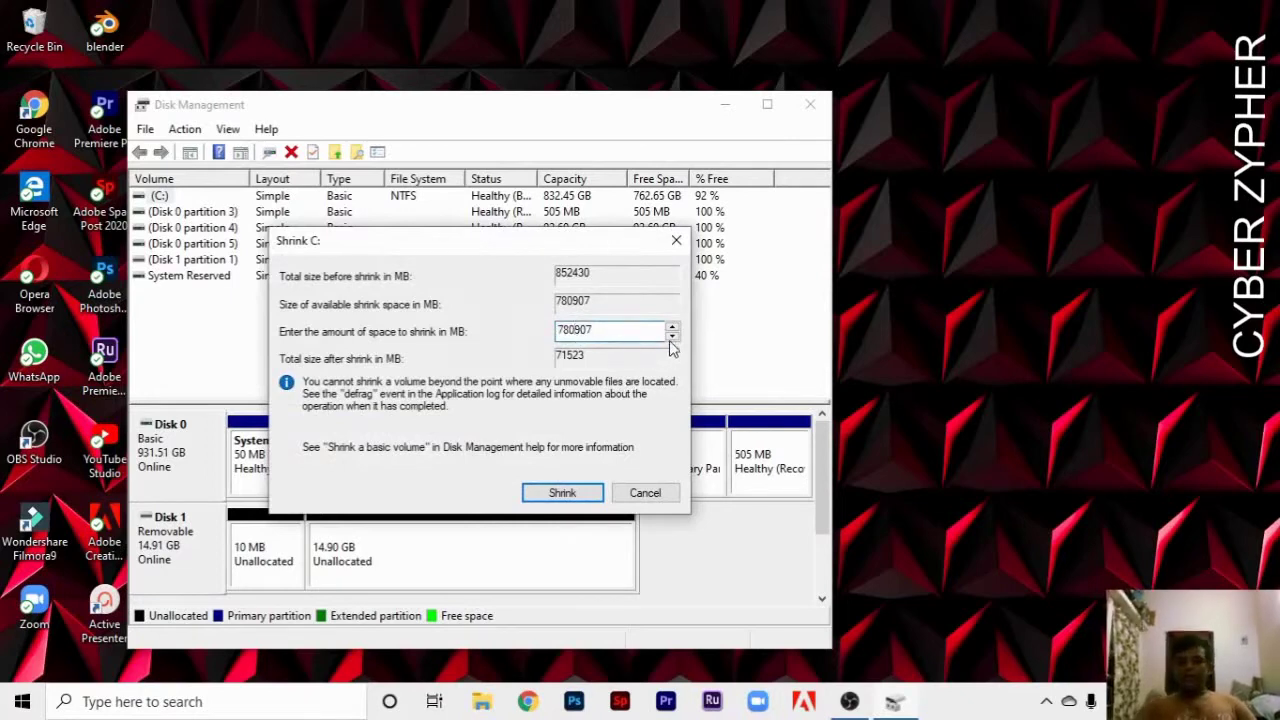
{"action": "key", "text": "BackSpace"}
{"action": "key", "text": "BackSpace"}
{"action": "key", "text": "BackSpace"}
{"action": "type", "text": "100"}
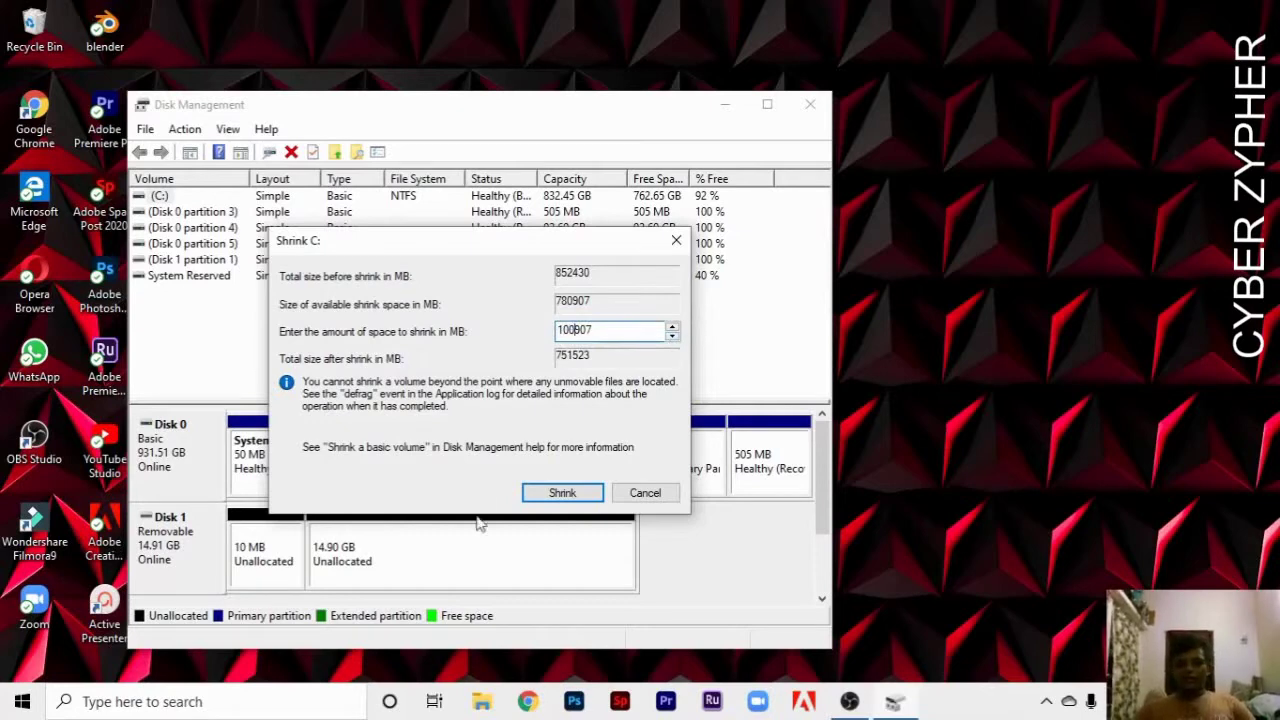
{"action": "left_click", "coordinate": [562, 493]}
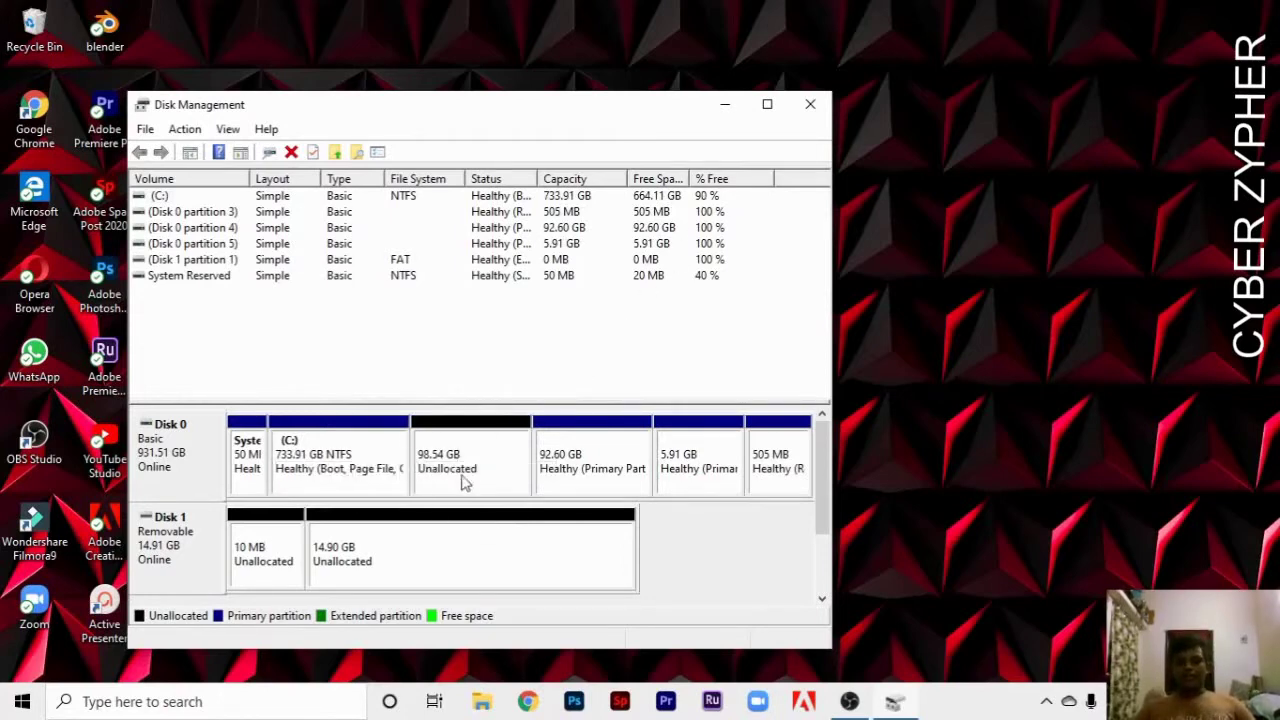
{"action": "left_click", "coordinate": [810, 104]}
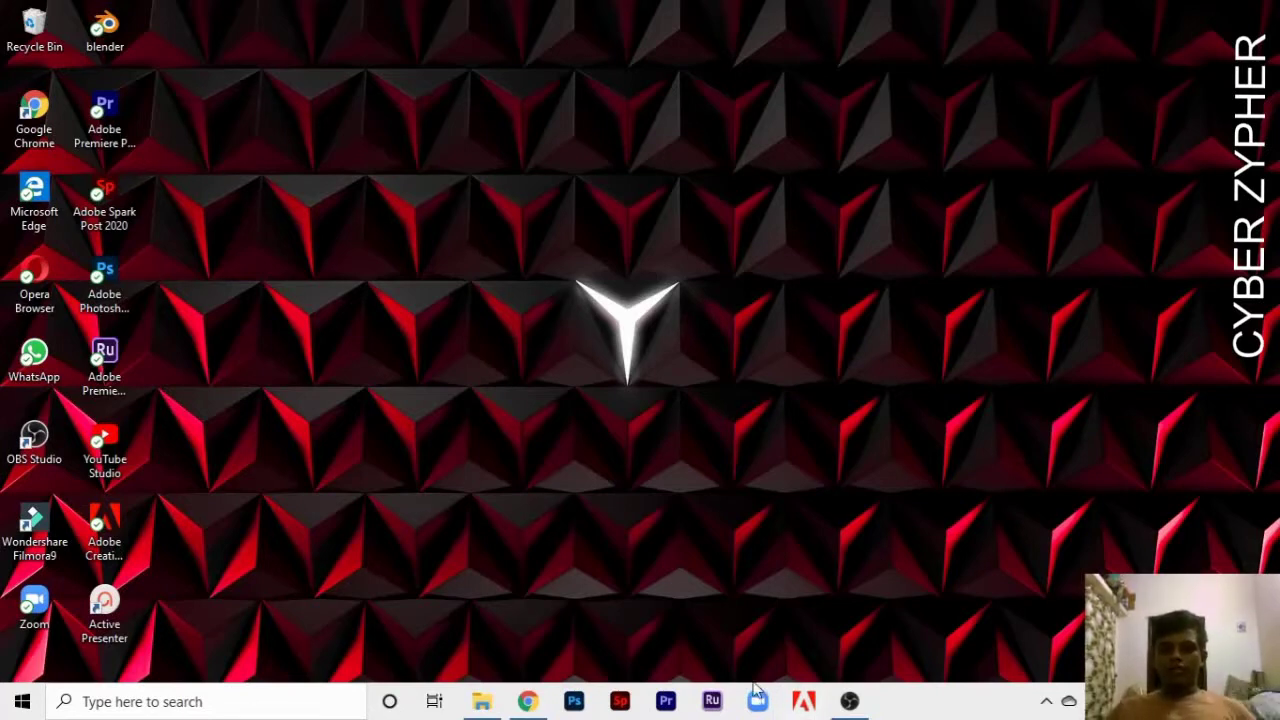
- Switch to Chrome and review the available images on the Official Kali Linux Downloads page
{"action": "mouse_move", "coordinate": [526, 698]}
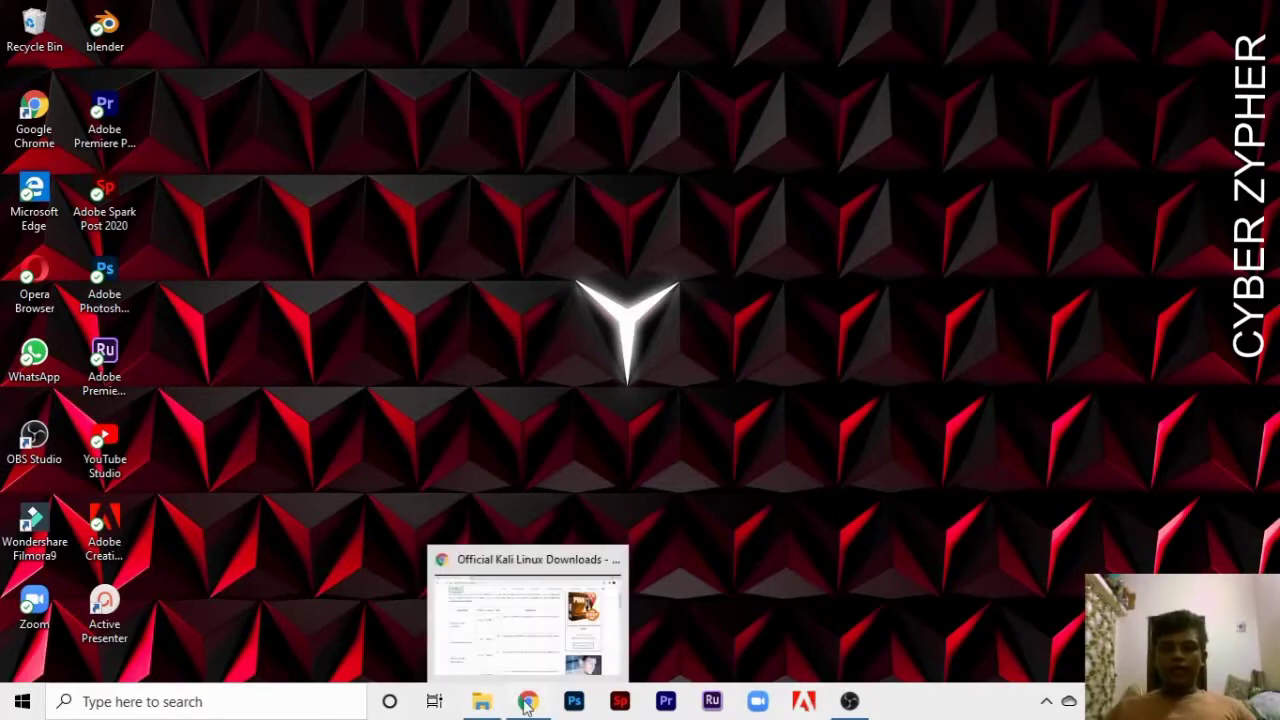
{"action": "left_click", "coordinate": [528, 610]}
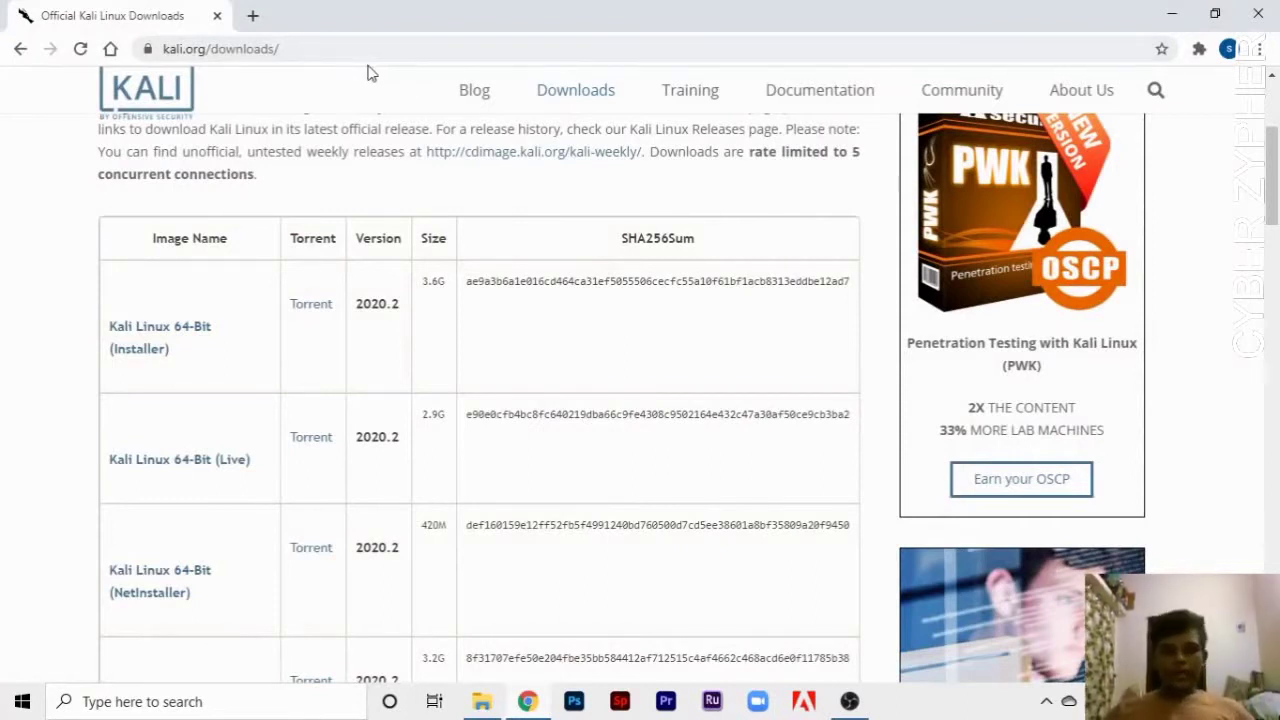
{"action": "scroll", "coordinate": [248, 290], "scroll_direction": "down", "scroll_amount": 1}
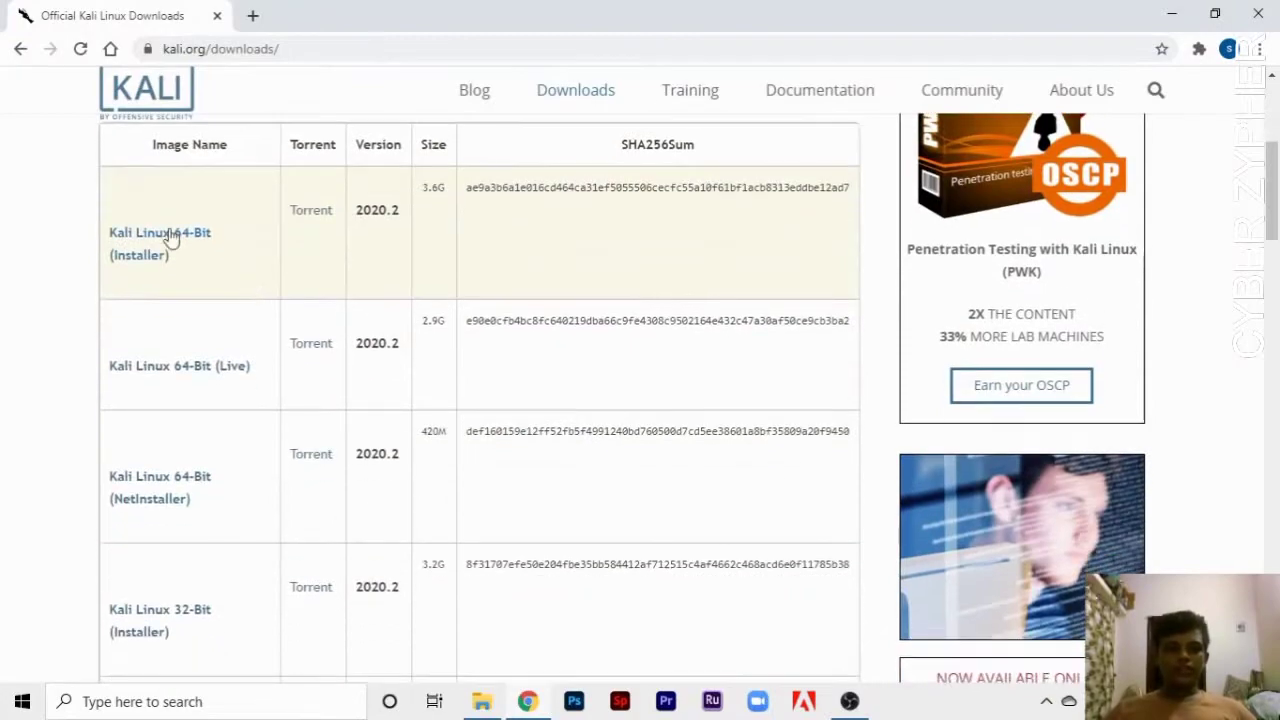
{"action": "scroll", "coordinate": [180, 240], "scroll_direction": "down", "scroll_amount": 7}
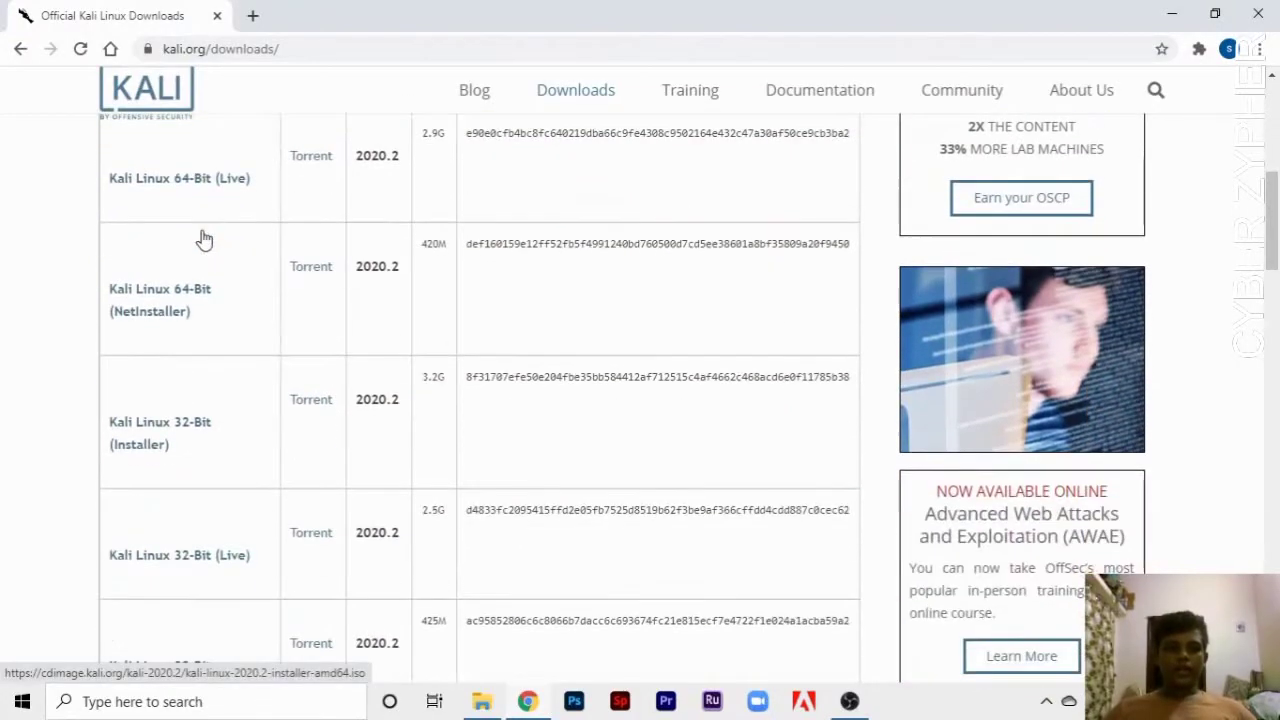
{"action": "scroll", "coordinate": [209, 186], "scroll_direction": "up", "scroll_amount": 6}
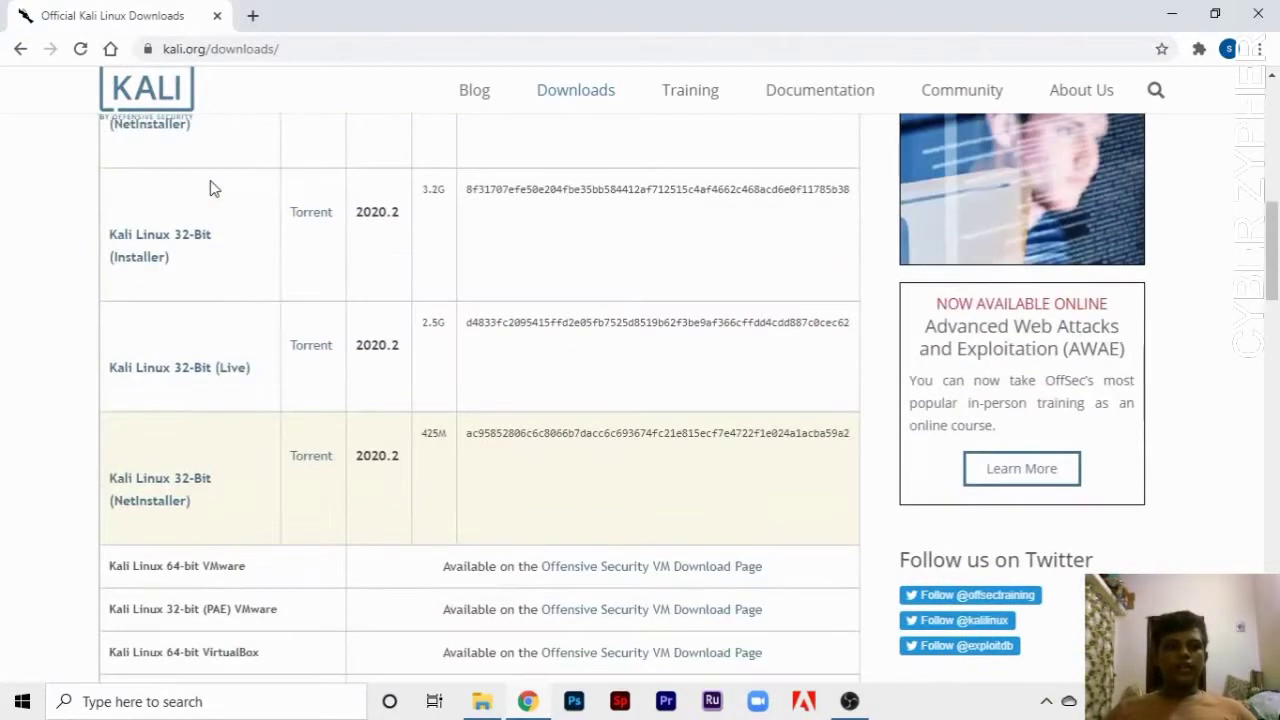
{"action": "scroll", "coordinate": [205, 200], "scroll_direction": "up", "scroll_amount": 1}
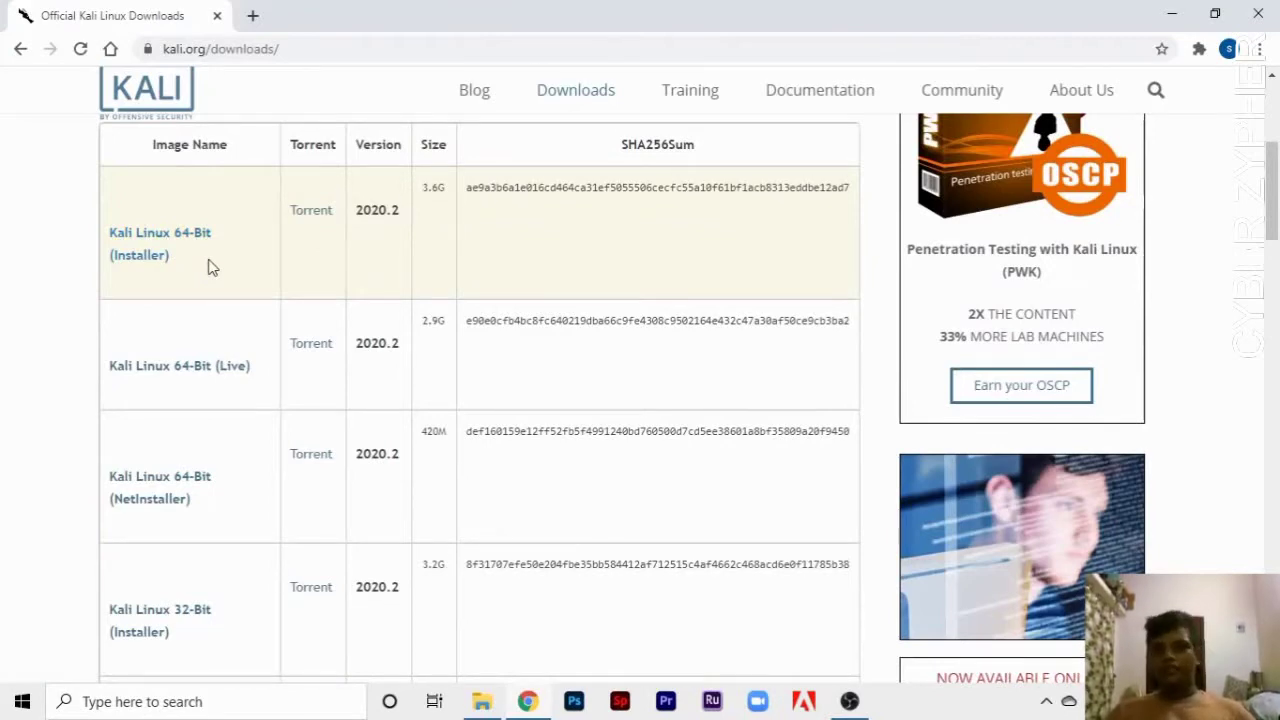
- Open System Information, check the computer's system type, and put the window away
{"action": "left_click", "coordinate": [168, 705]}
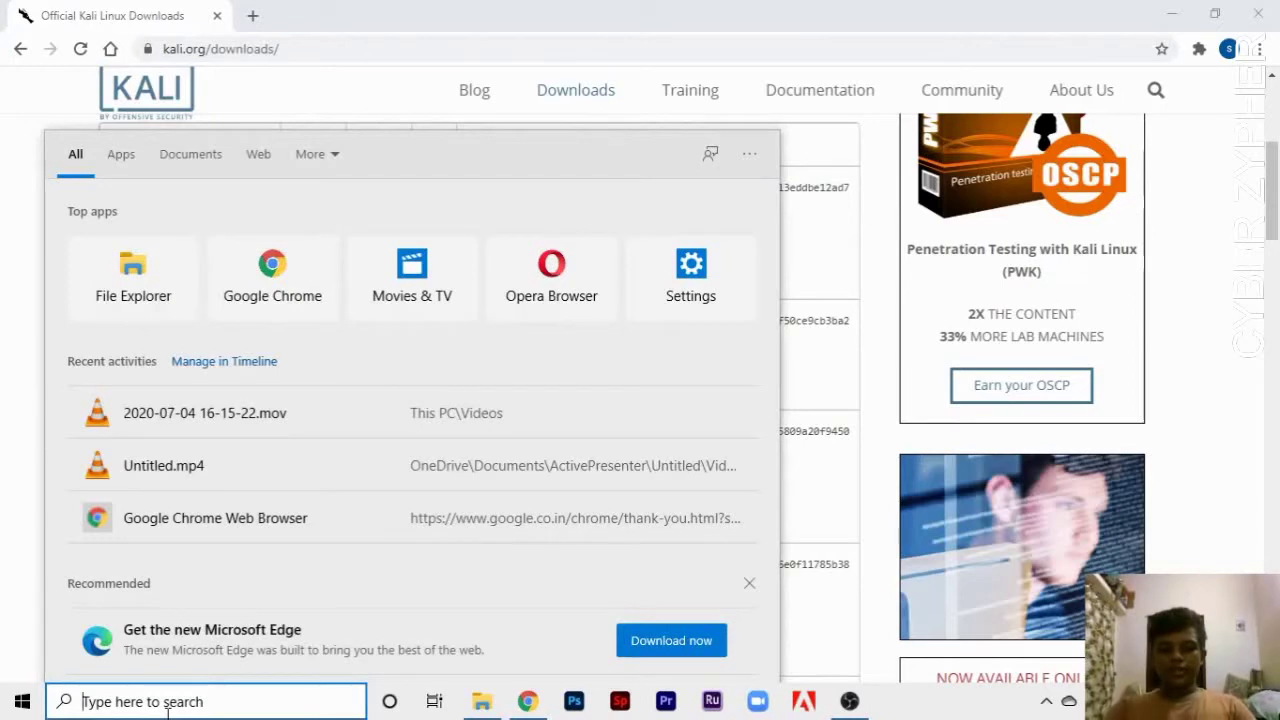
{"action": "type", "text": "sys"}
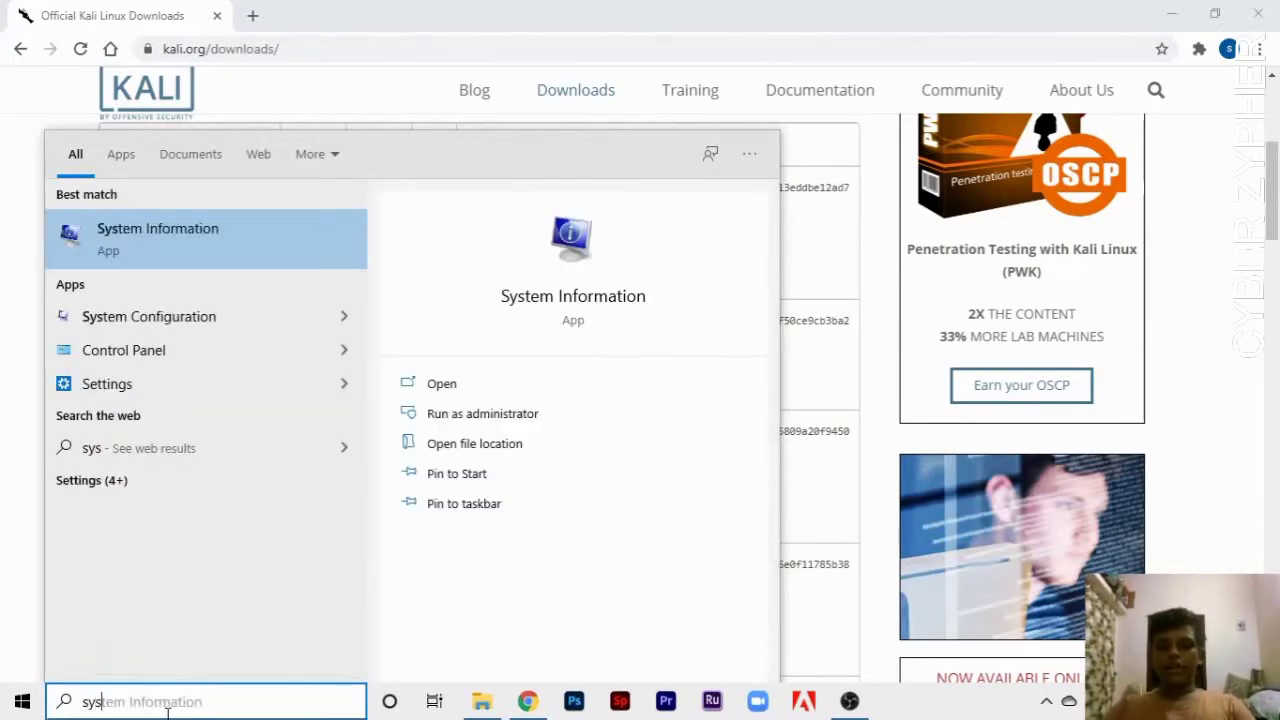
{"action": "key", "text": "Return"}
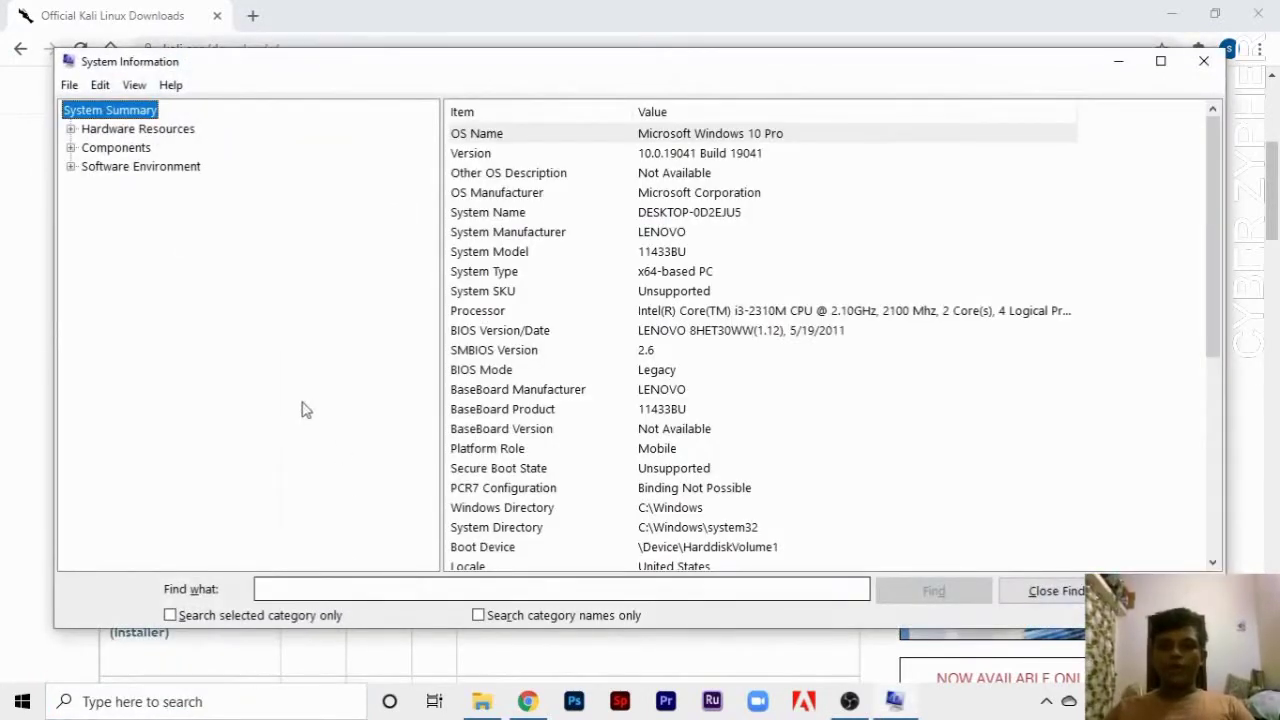
{"action": "left_click", "coordinate": [697, 272]}
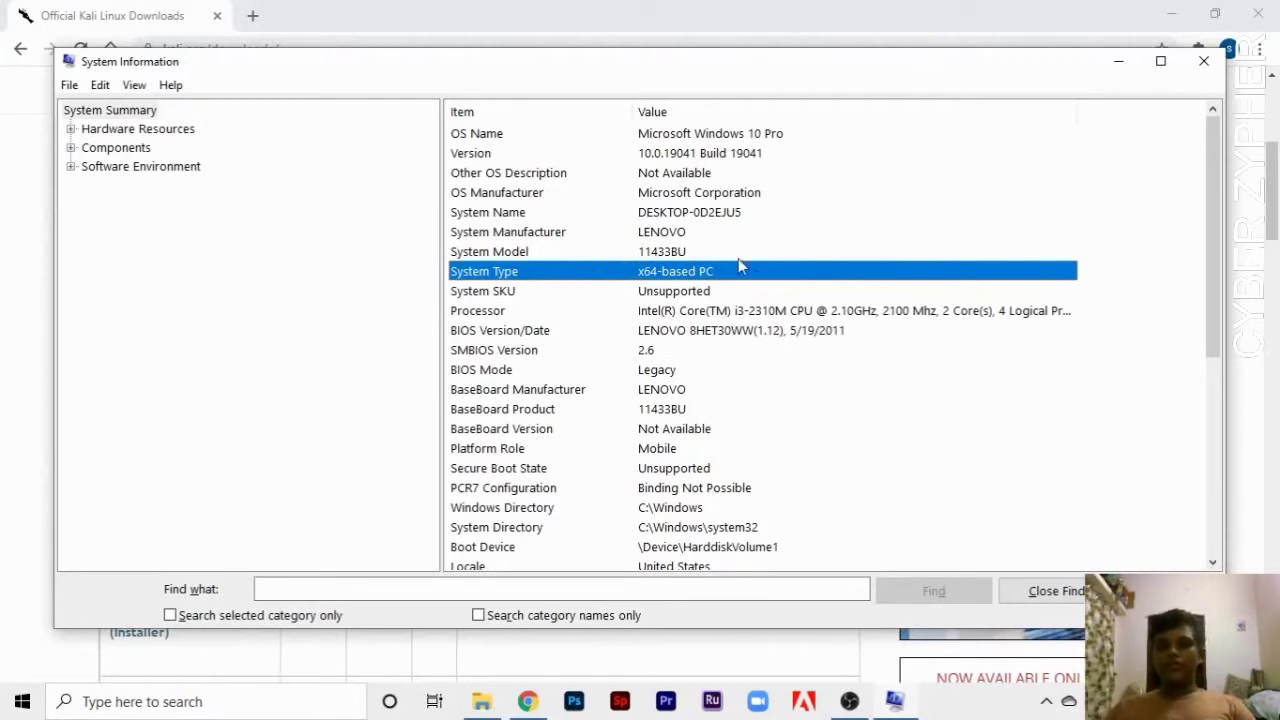
{"action": "left_click", "coordinate": [1130, 66]}
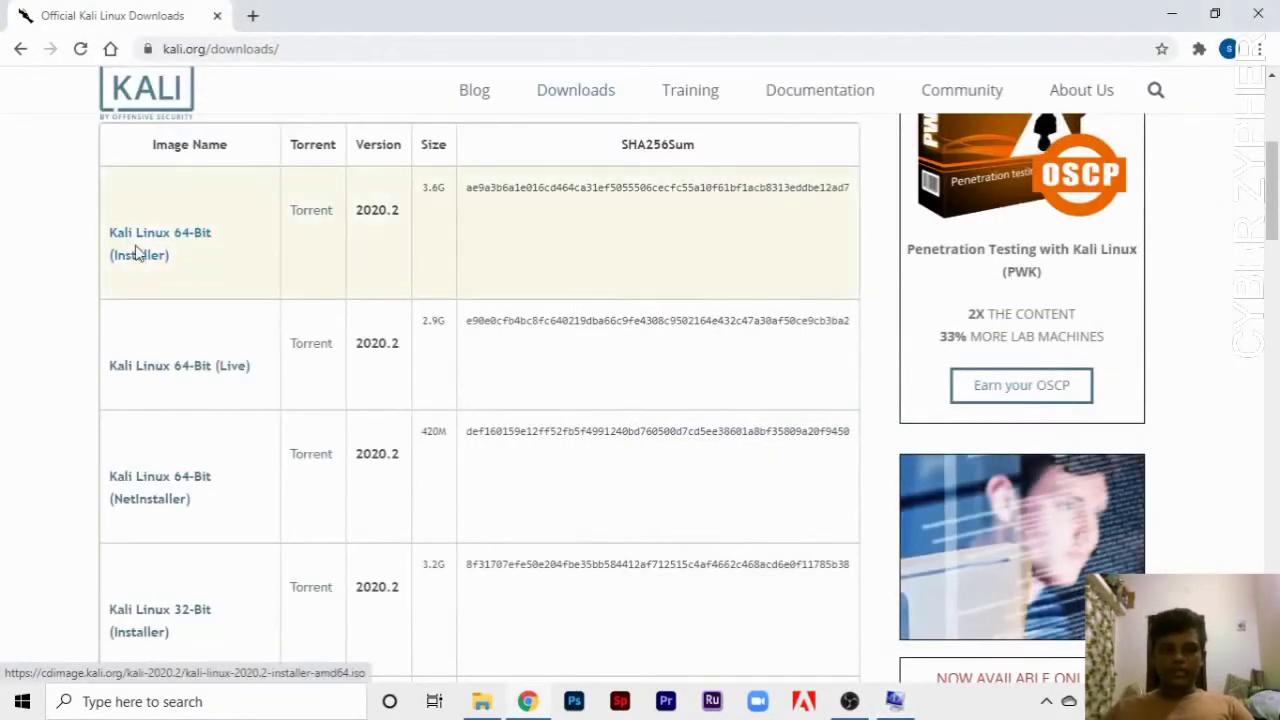
- Examine the Live, NetInstaller, 32-bit, VMware and VirtualBox entries in the Kali Linux image table
{"action": "scroll", "coordinate": [160, 272], "scroll_direction": "down", "scroll_amount": 1}
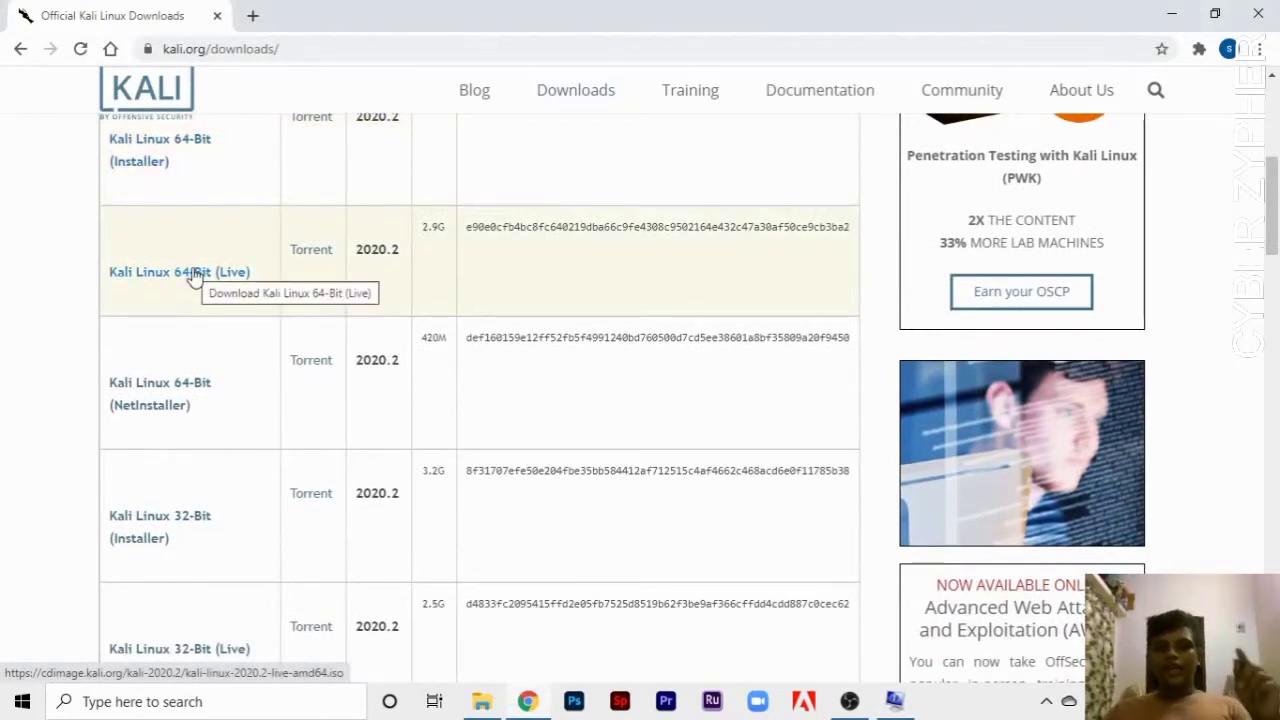
{"action": "left_click", "coordinate": [194, 272]}
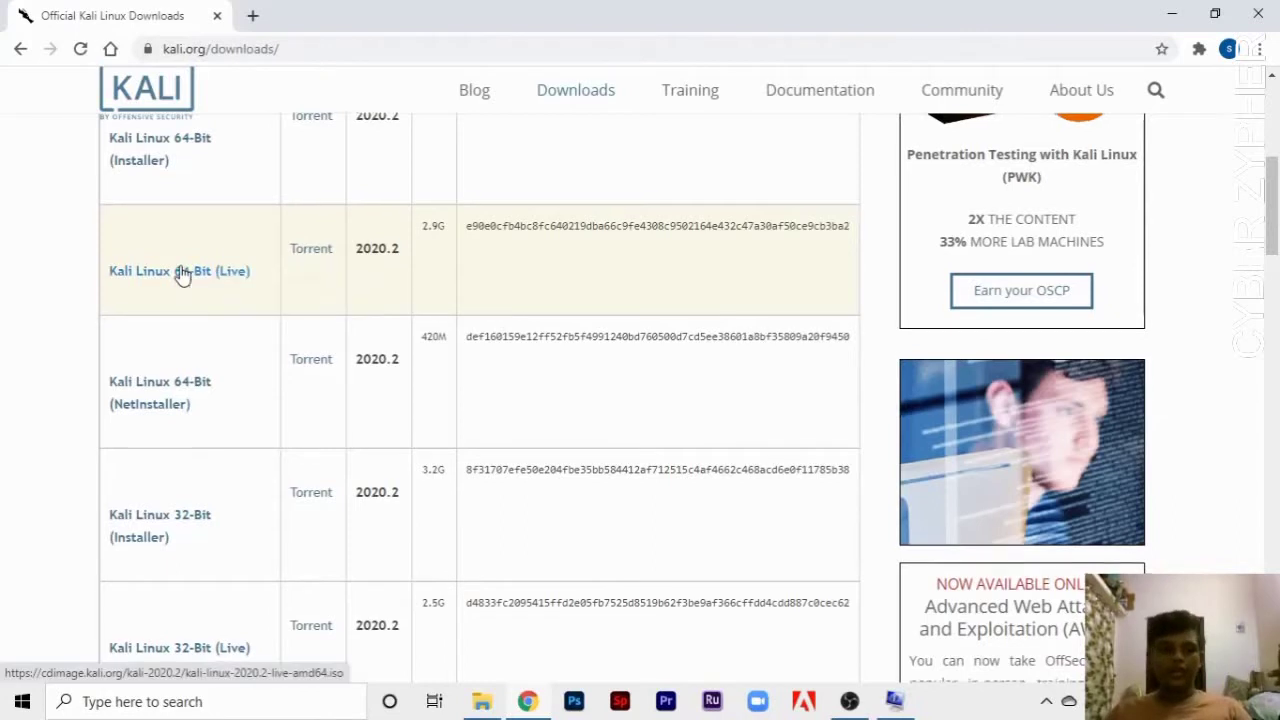
{"action": "scroll", "coordinate": [185, 271], "scroll_direction": "down", "scroll_amount": 1}
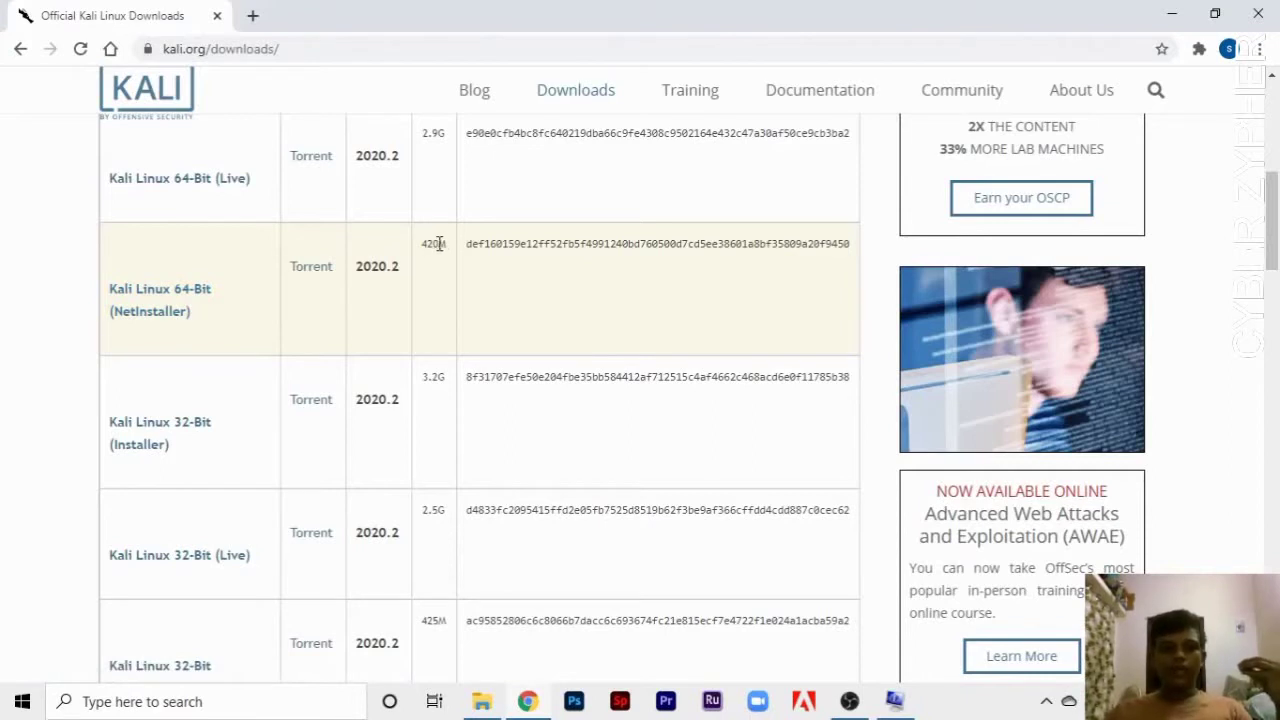
{"action": "scroll", "coordinate": [432, 265], "scroll_direction": "down", "scroll_amount": 1}
{"action": "scroll", "coordinate": [150, 433], "scroll_direction": "down", "scroll_amount": 1}
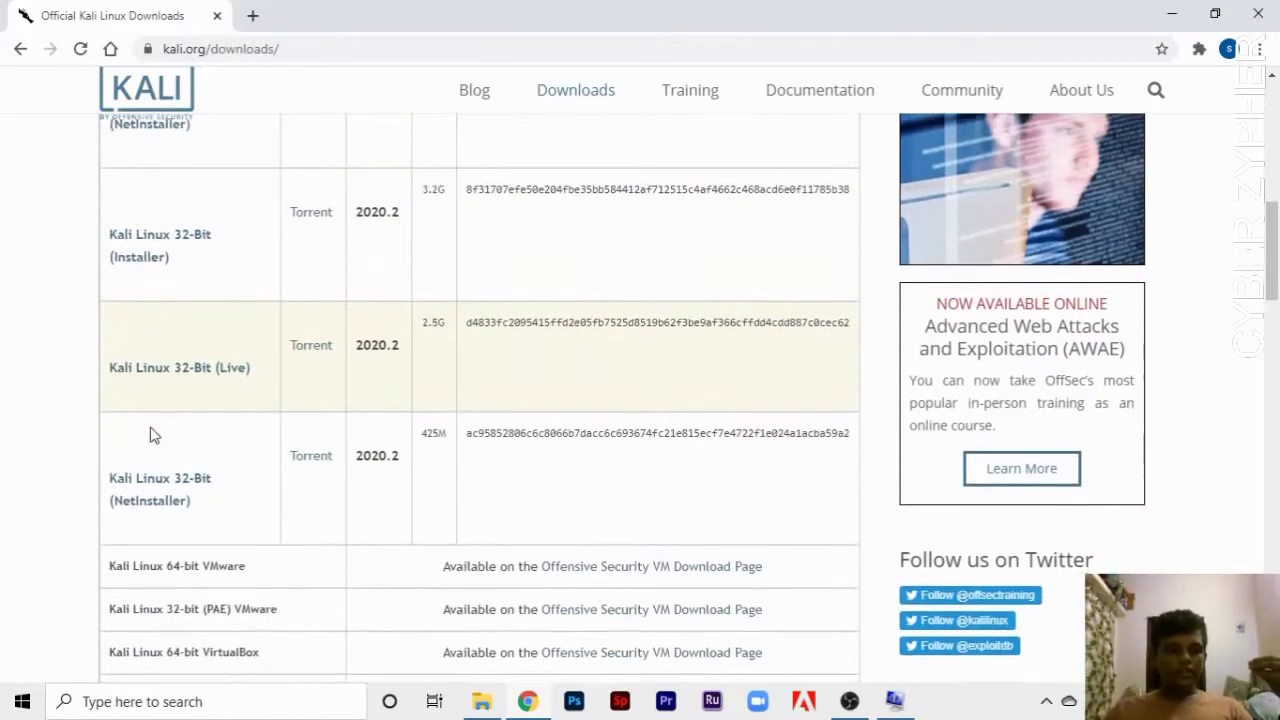
{"action": "scroll", "coordinate": [206, 343], "scroll_direction": "down", "scroll_amount": 1}
{"action": "scroll", "coordinate": [208, 445], "scroll_direction": "down", "scroll_amount": 2}
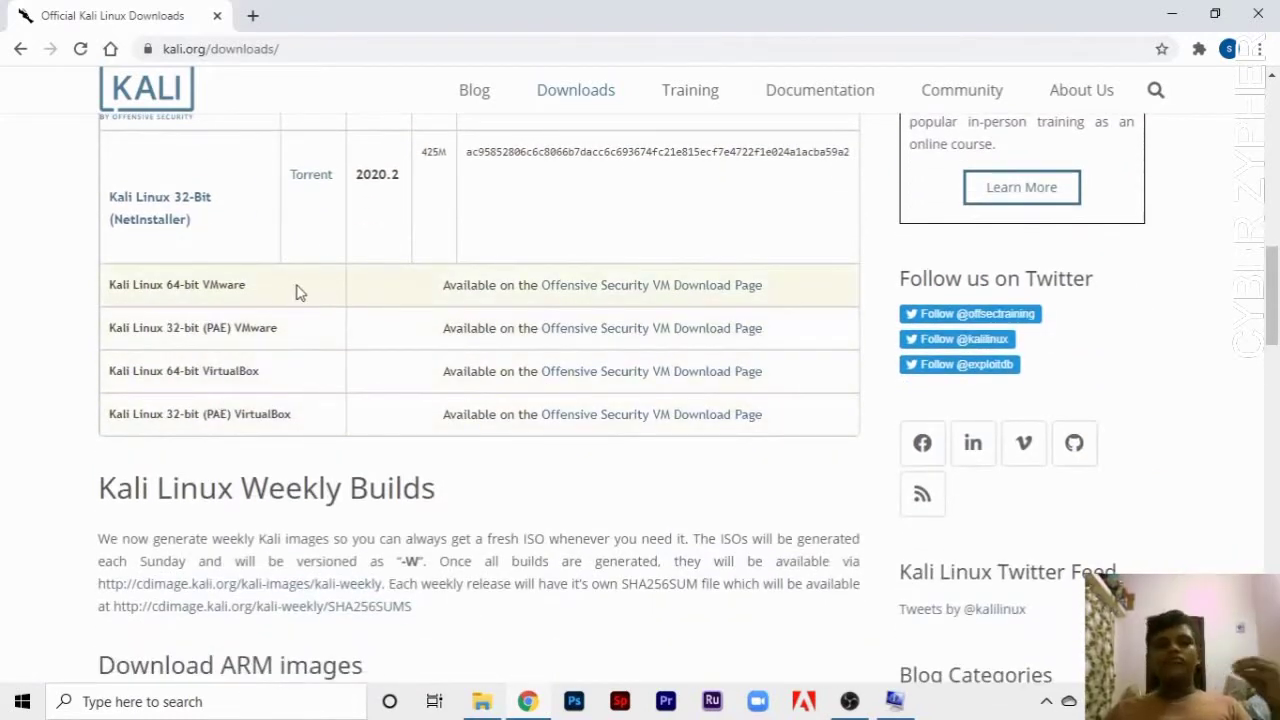
{"action": "left_click_drag", "start_coordinate": [246, 286], "coordinate": [200, 288]}
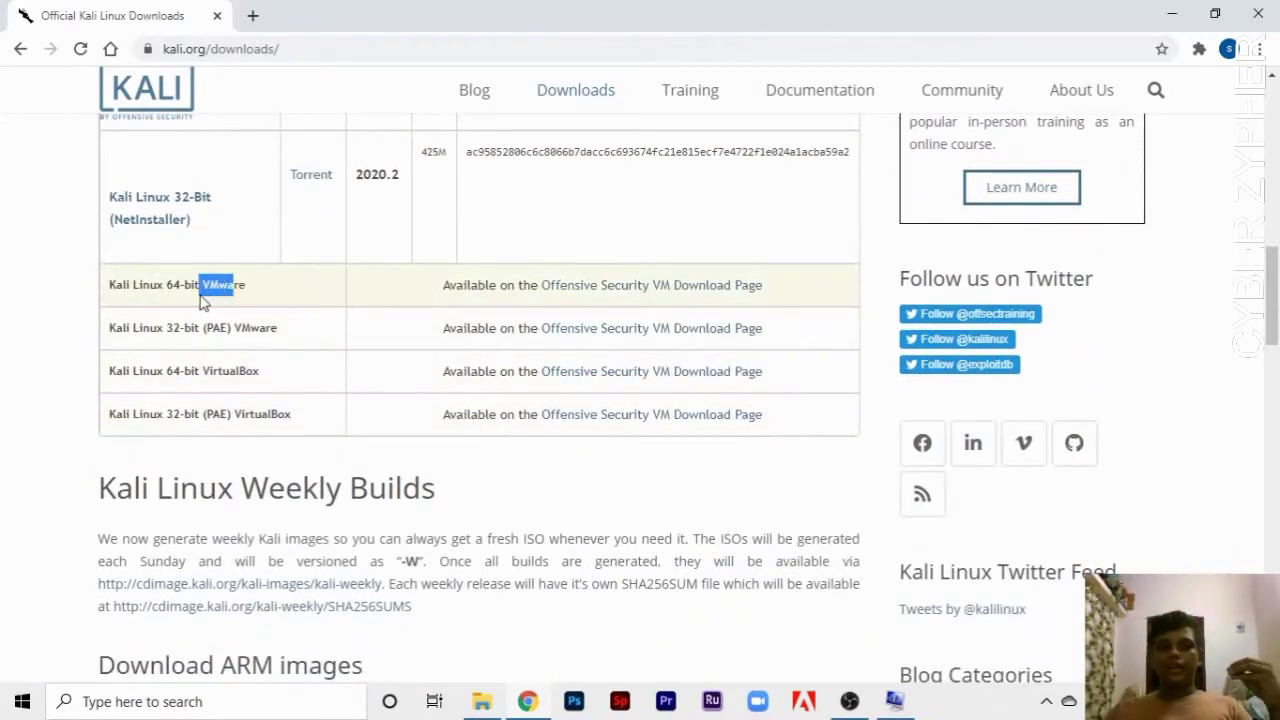
{"action": "left_click", "coordinate": [288, 288]}
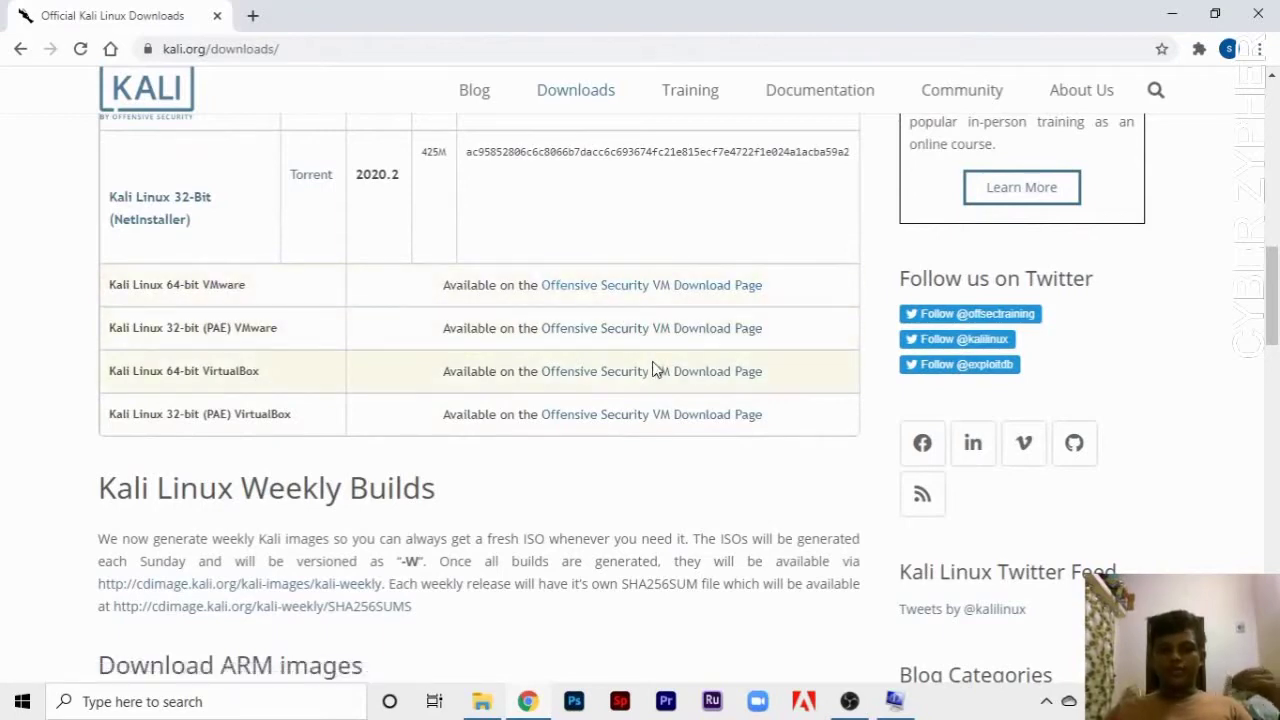
- Download the Kali Linux 64-Bit (Installer) image, version 2020.2, from the image table
{"action": "scroll", "coordinate": [244, 374], "scroll_direction": "up", "scroll_amount": 3}
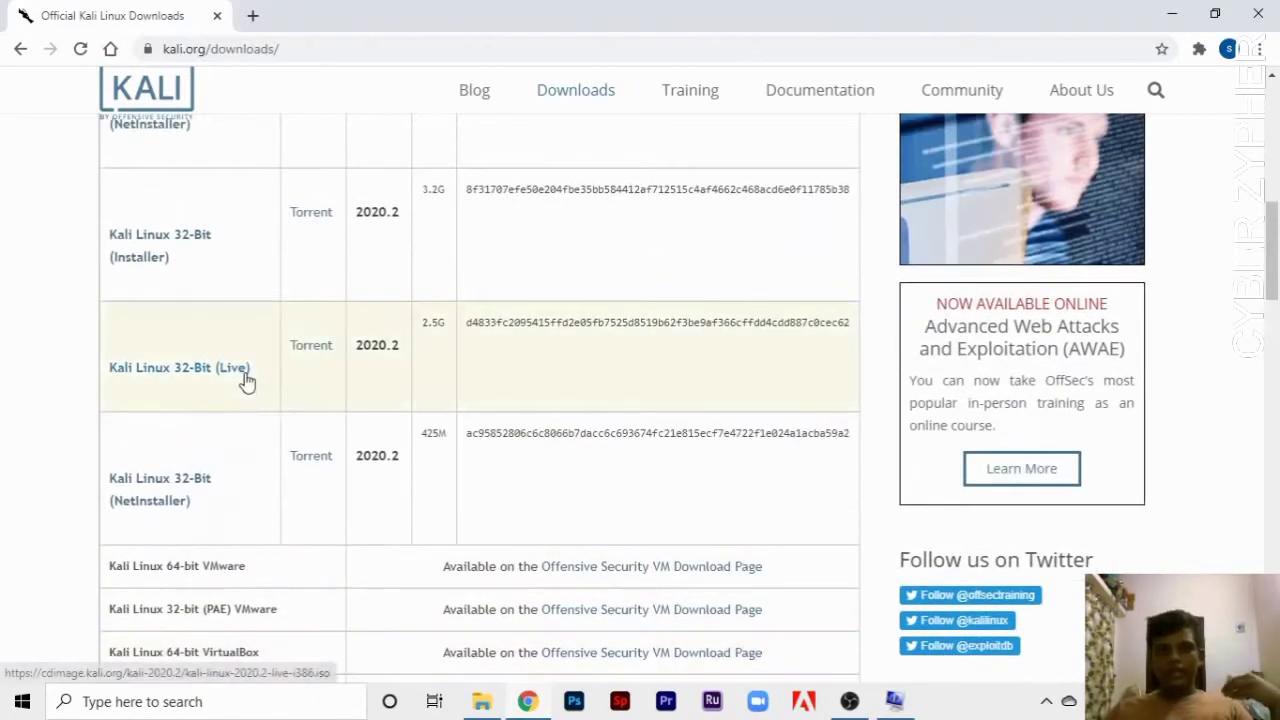
{"action": "scroll", "coordinate": [300, 338], "scroll_direction": "up", "scroll_amount": 3}
{"action": "scroll", "coordinate": [243, 291], "scroll_direction": "down", "scroll_amount": 1}
{"action": "scroll", "coordinate": [243, 291], "scroll_direction": "up", "scroll_amount": 3}
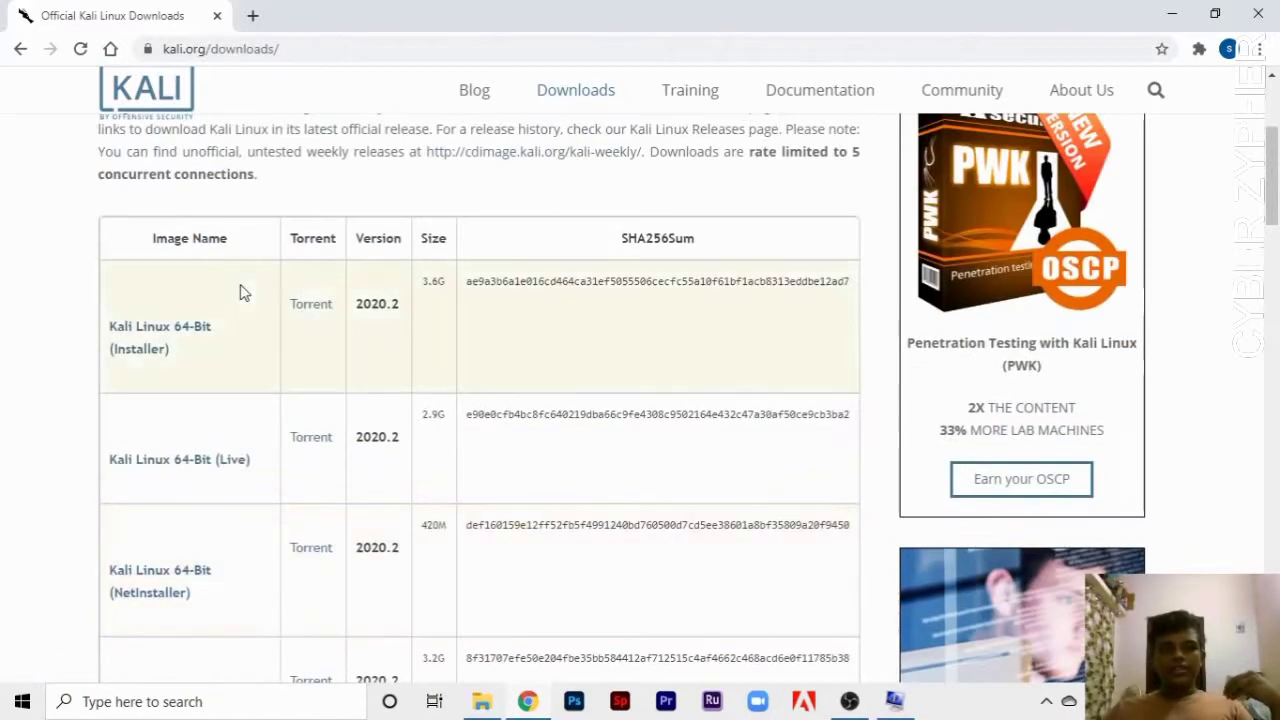
{"action": "left_click", "coordinate": [190, 333]}
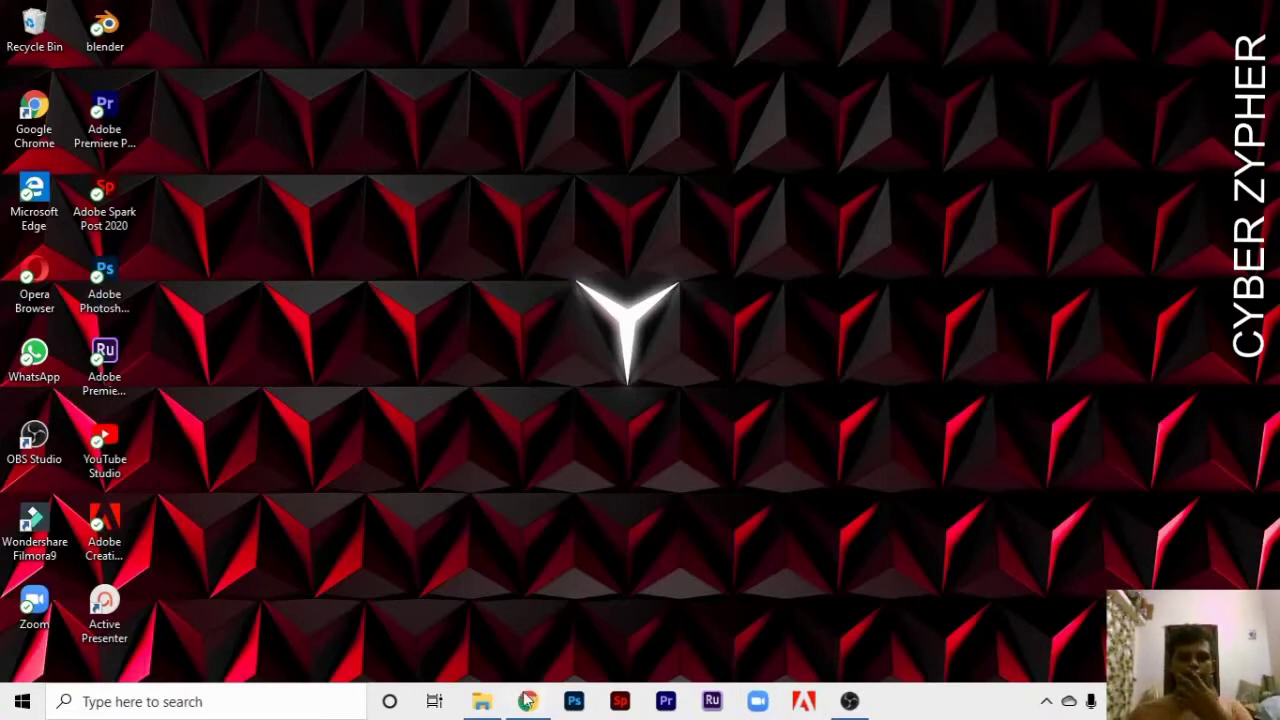
- Switch to Chrome, view the Rufus 3.11 download section on rufus.ie, and minimize the browser
{"action": "mouse_move", "coordinate": [530, 690]}
{"action": "left_click", "coordinate": [554, 644]}
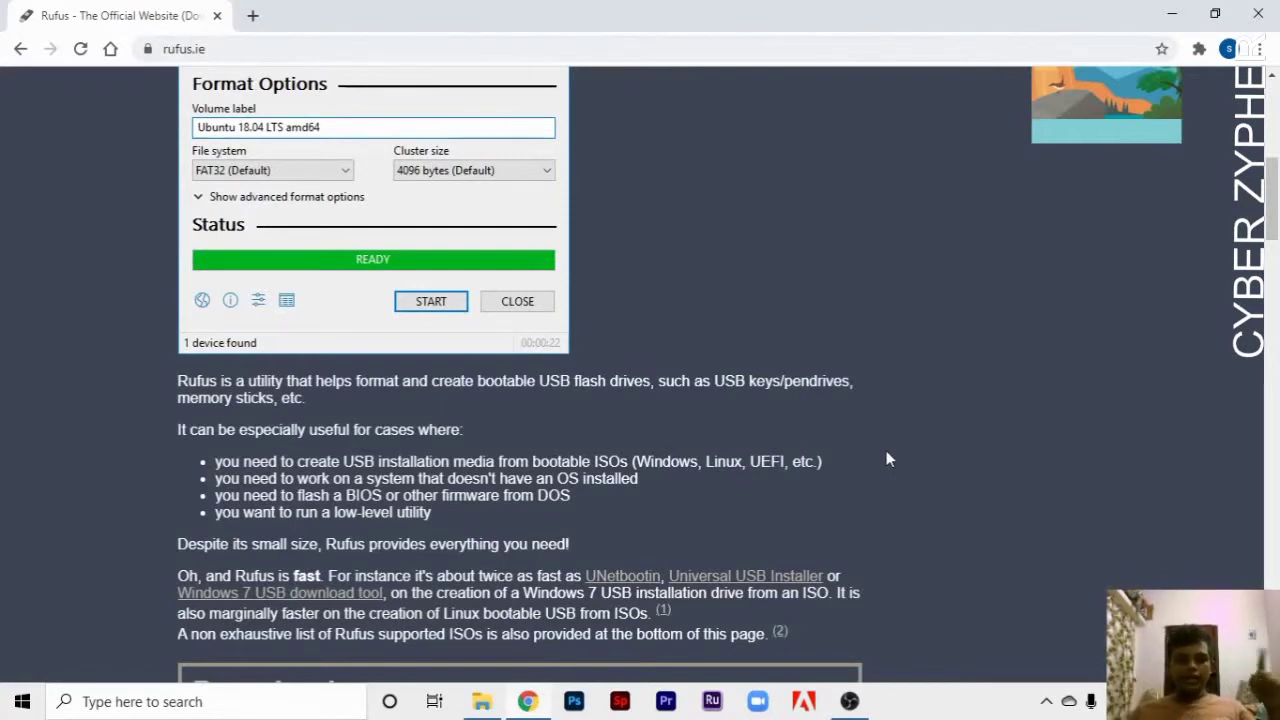
{"action": "scroll", "coordinate": [887, 450], "scroll_direction": "down", "scroll_amount": 2}
{"action": "scroll", "coordinate": [632, 425], "scroll_direction": "down", "scroll_amount": 2}
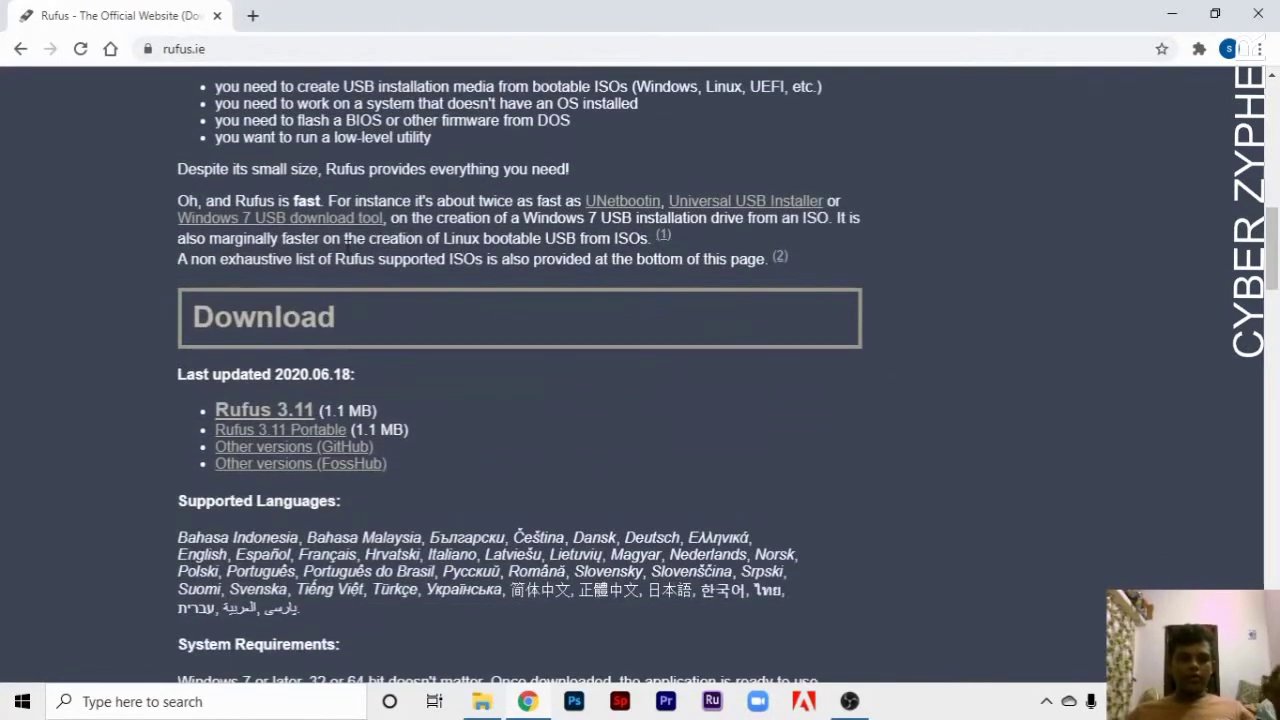
{"action": "left_click", "coordinate": [1173, 15]}
- Switch to File Explorer, launch rufus-3.11 from the Downloads folder, and allow it to make changes to the device
{"action": "left_click", "coordinate": [482, 701]}
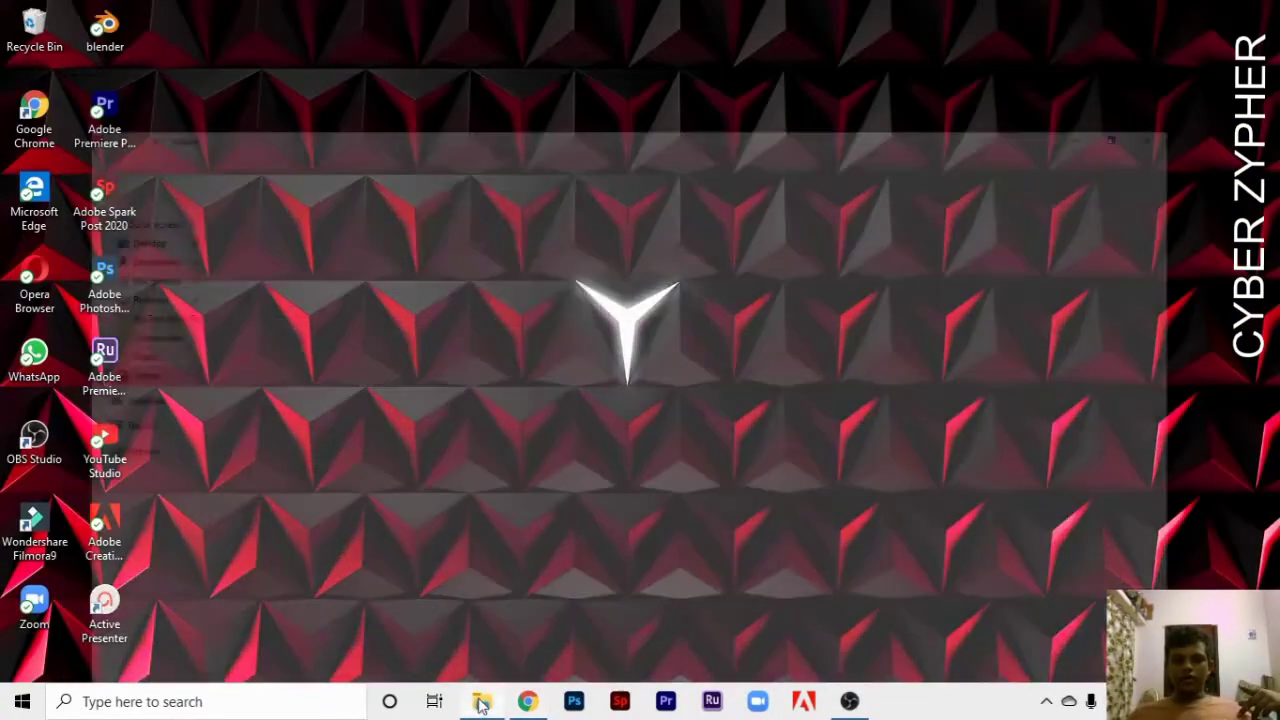
{"action": "left_click", "coordinate": [62, 155]}
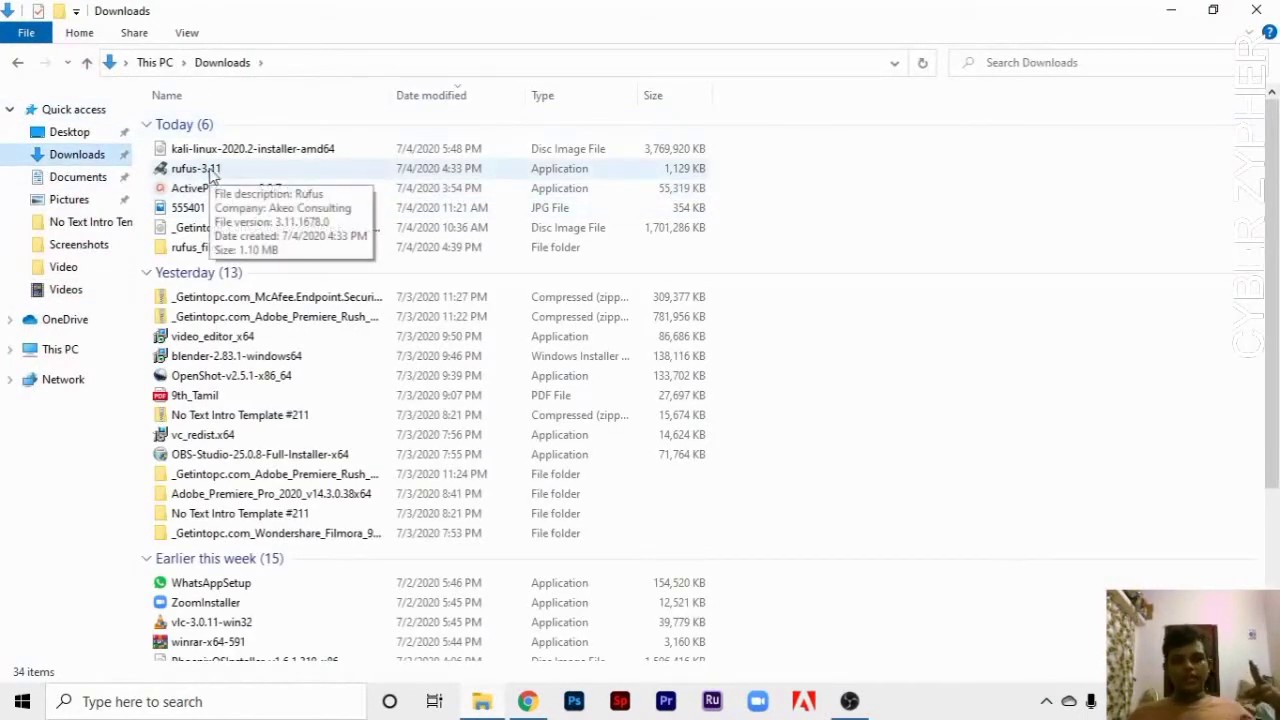
{"action": "double_click", "coordinate": [211, 172]}
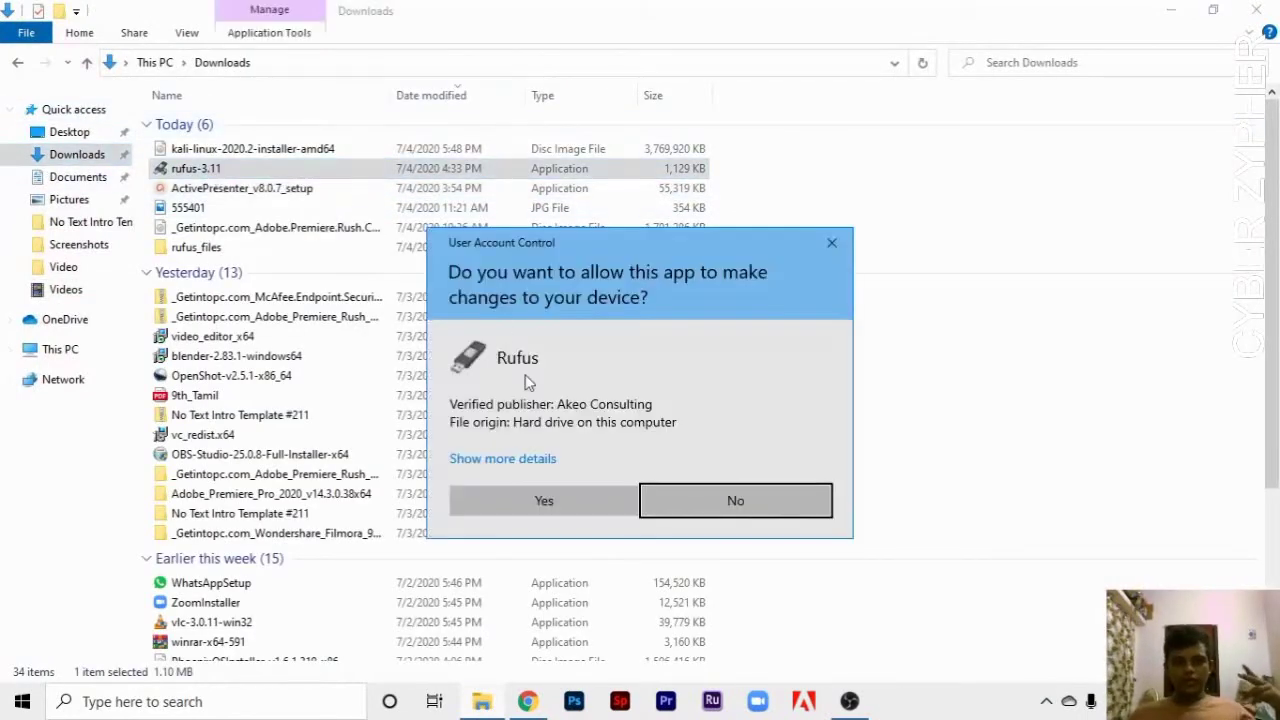
{"action": "left_click", "coordinate": [520, 499]}
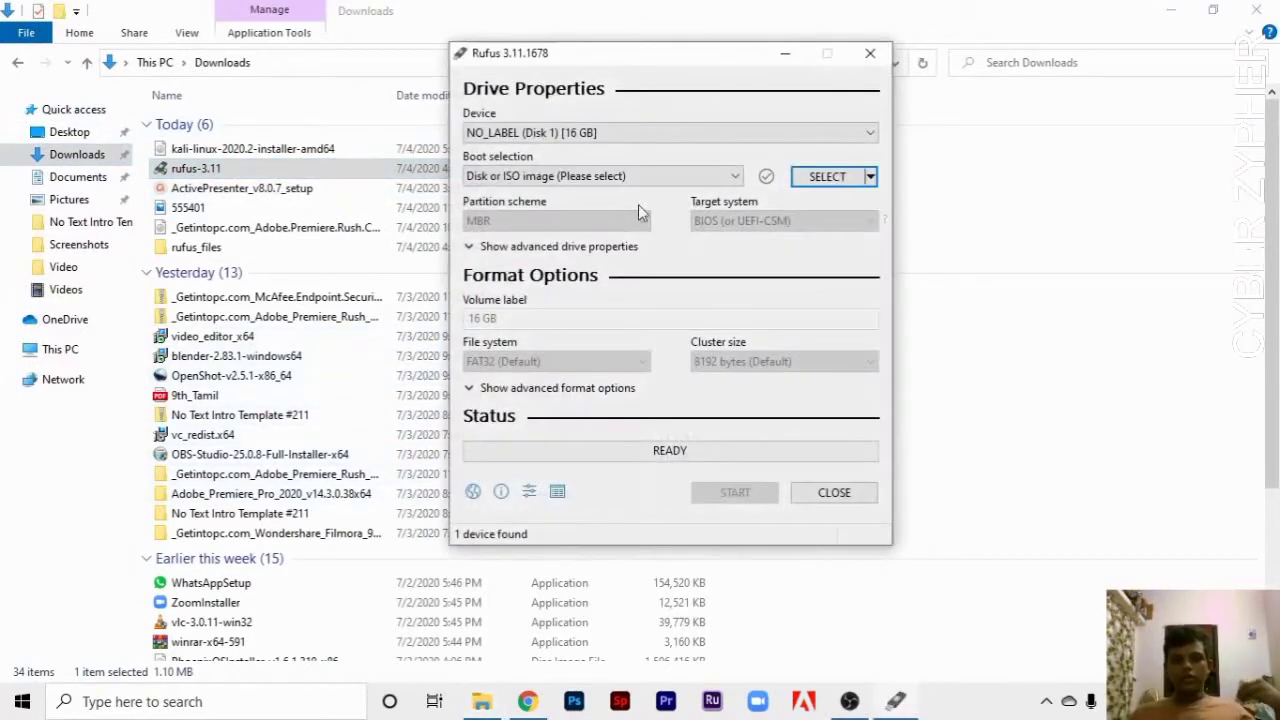
- Load the kali-linux-2020.2-installer-amd64 image from Downloads as the boot selection in Rufus
{"action": "left_click", "coordinate": [830, 180]}
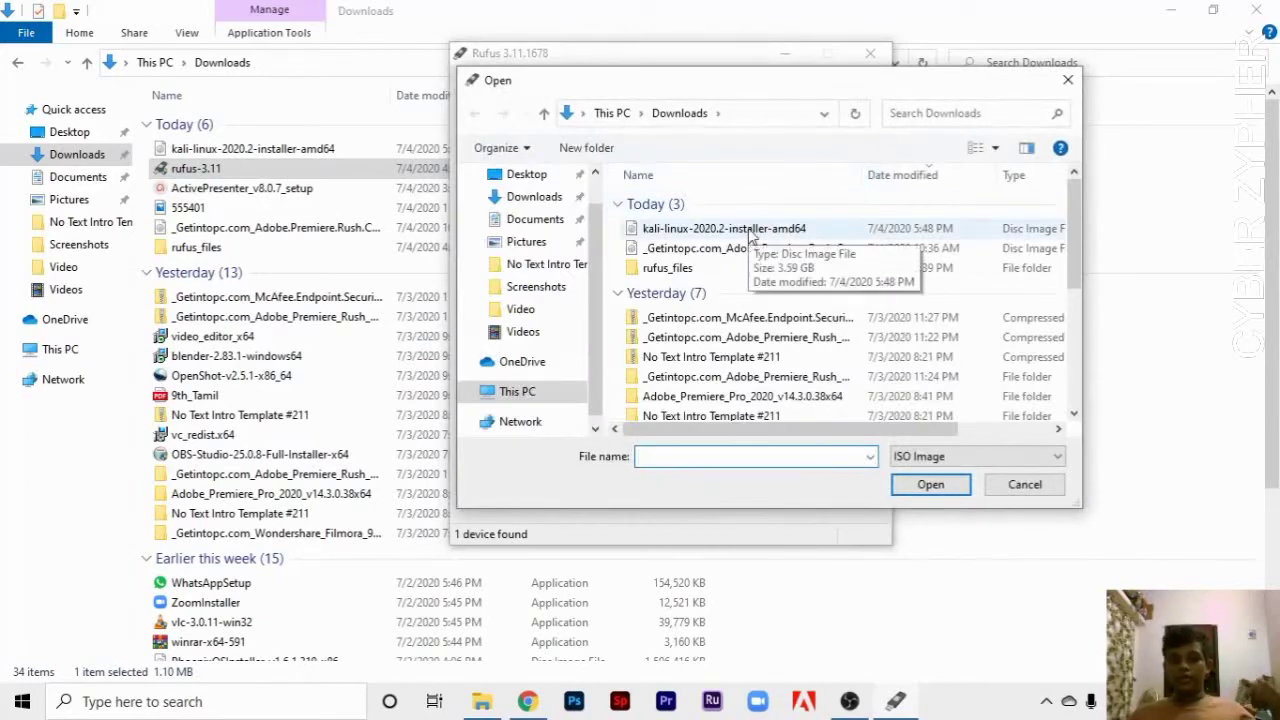
{"action": "left_click", "coordinate": [752, 237]}
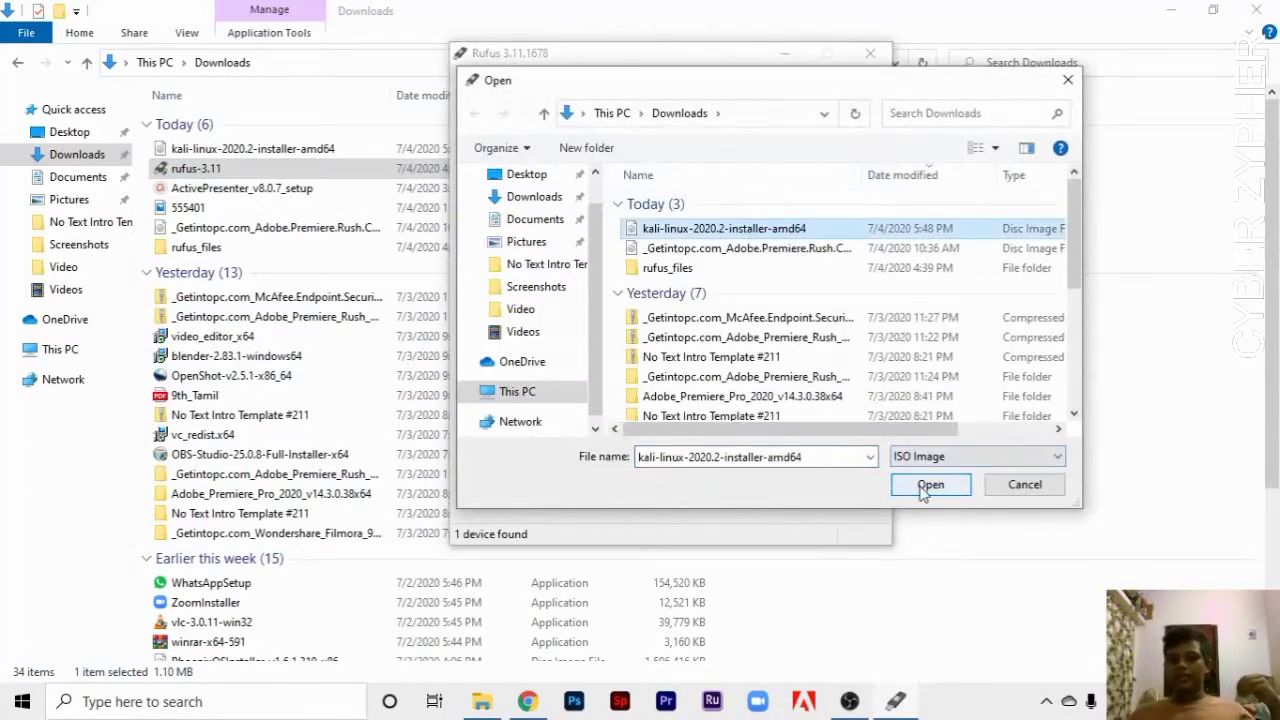
{"action": "left_click", "coordinate": [928, 485]}
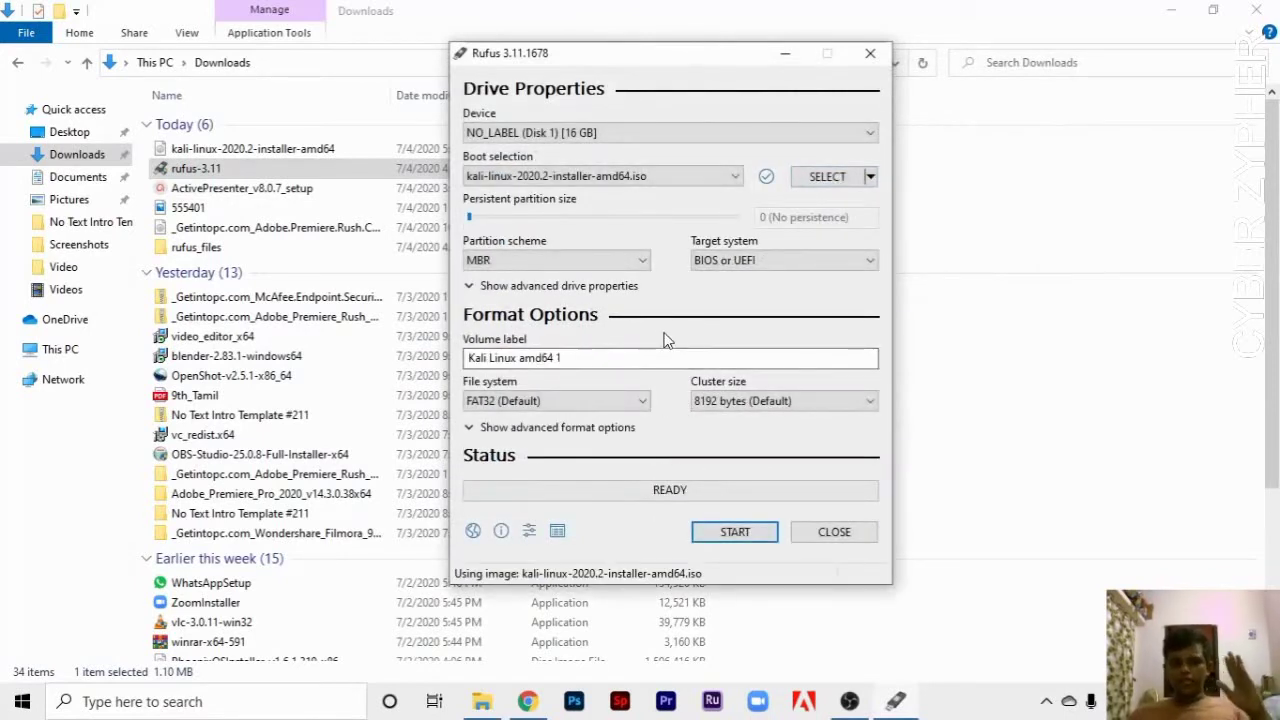
- Switch the partition scheme to GPT and back to MBR, and choose FAT32 (Default) as the file system
{"action": "left_click", "coordinate": [590, 262]}
{"action": "left_click", "coordinate": [585, 291]}
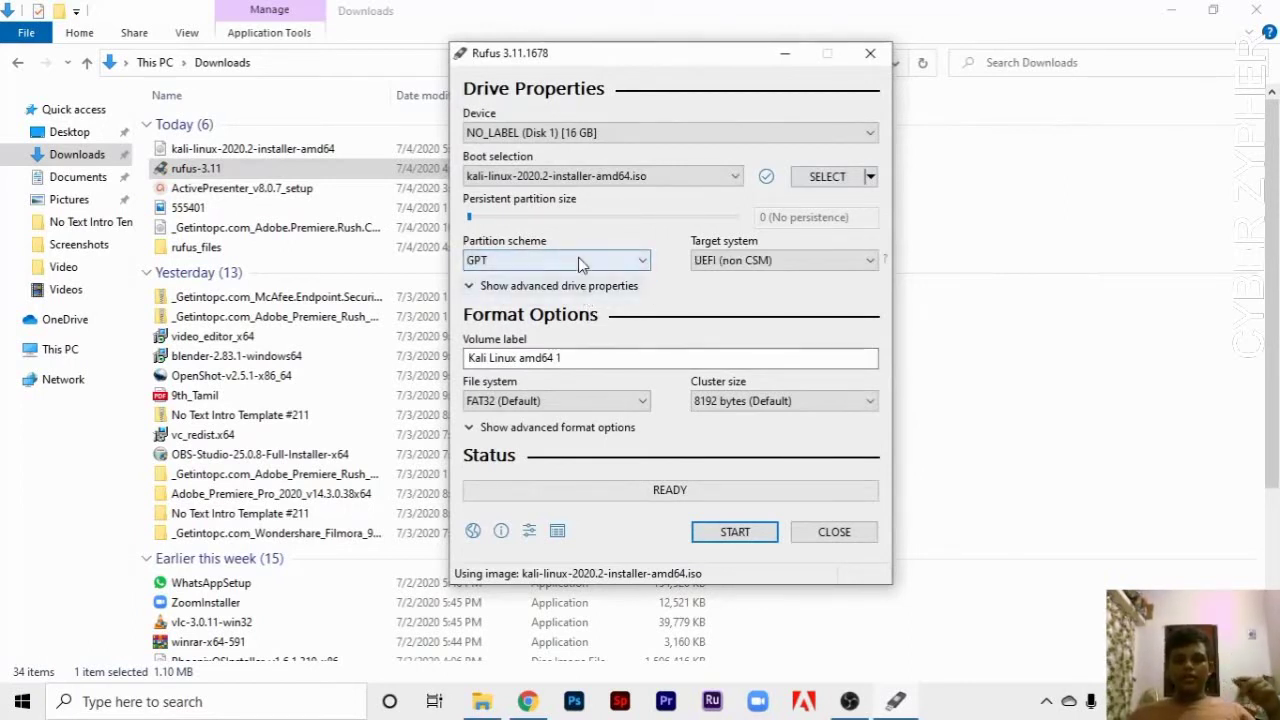
{"action": "left_click", "coordinate": [578, 262]}
{"action": "left_click", "coordinate": [575, 276]}
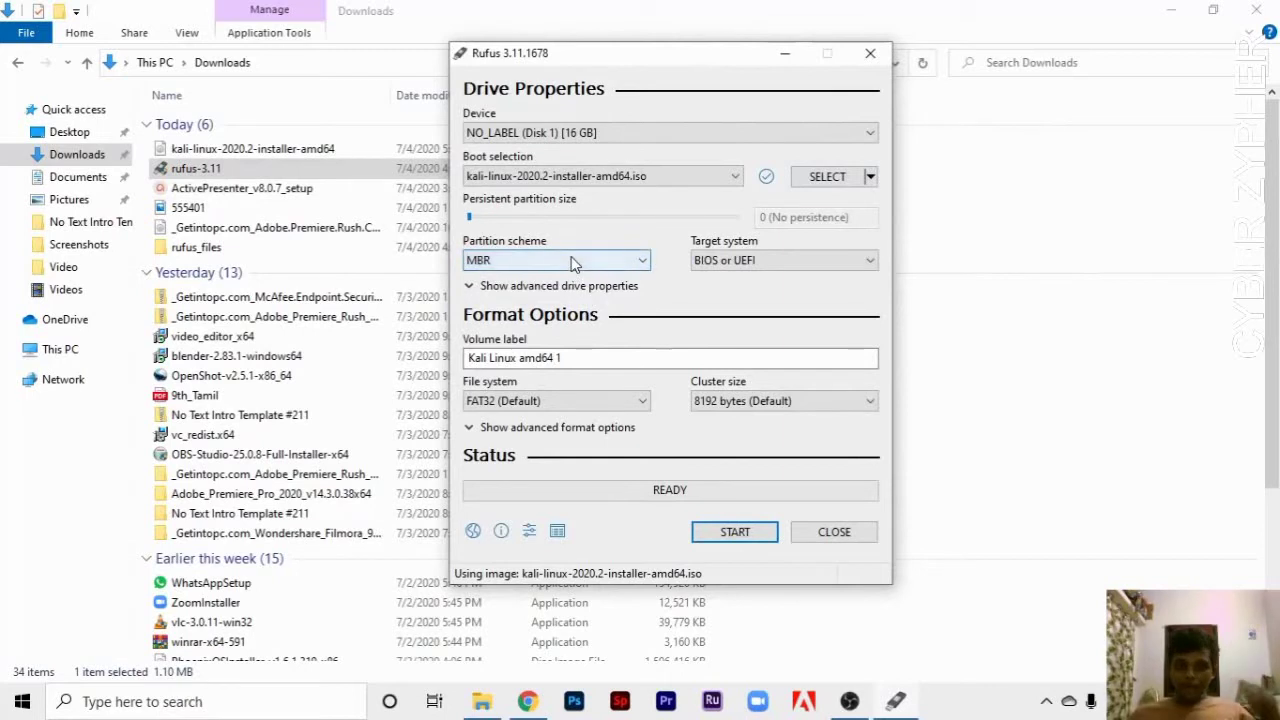
{"action": "left_click", "coordinate": [575, 402]}
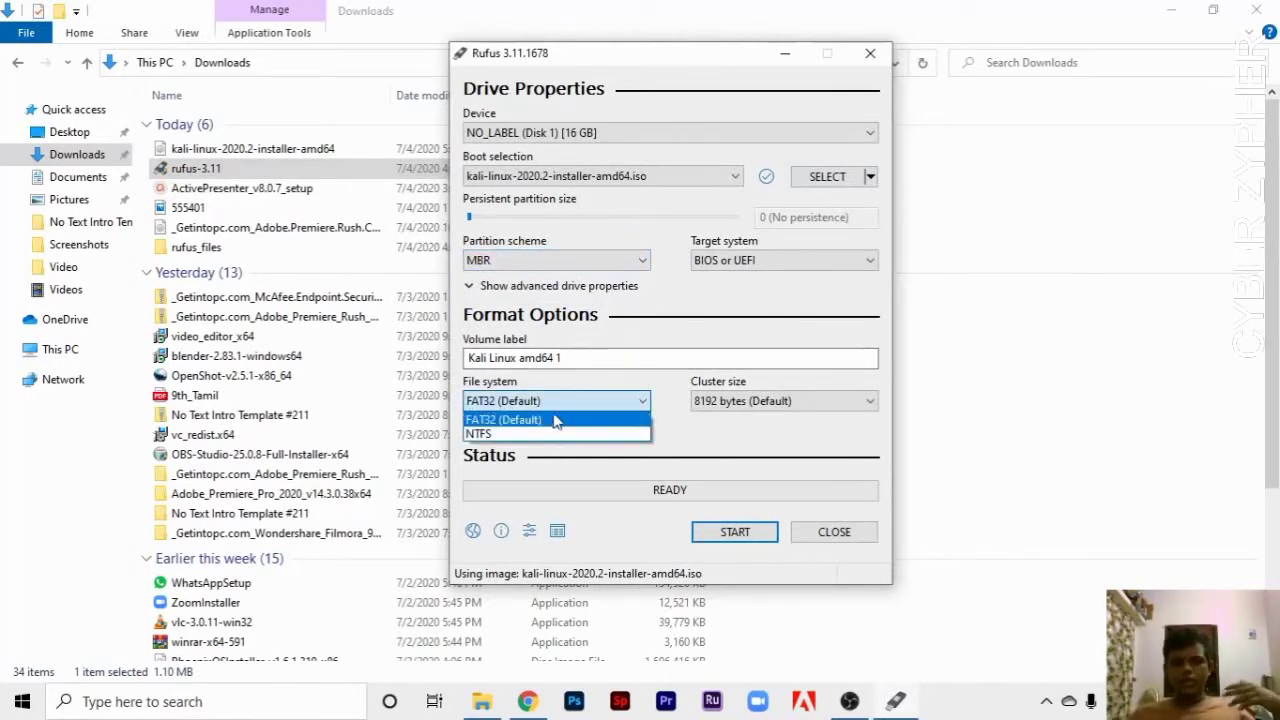
{"action": "left_click", "coordinate": [555, 421]}
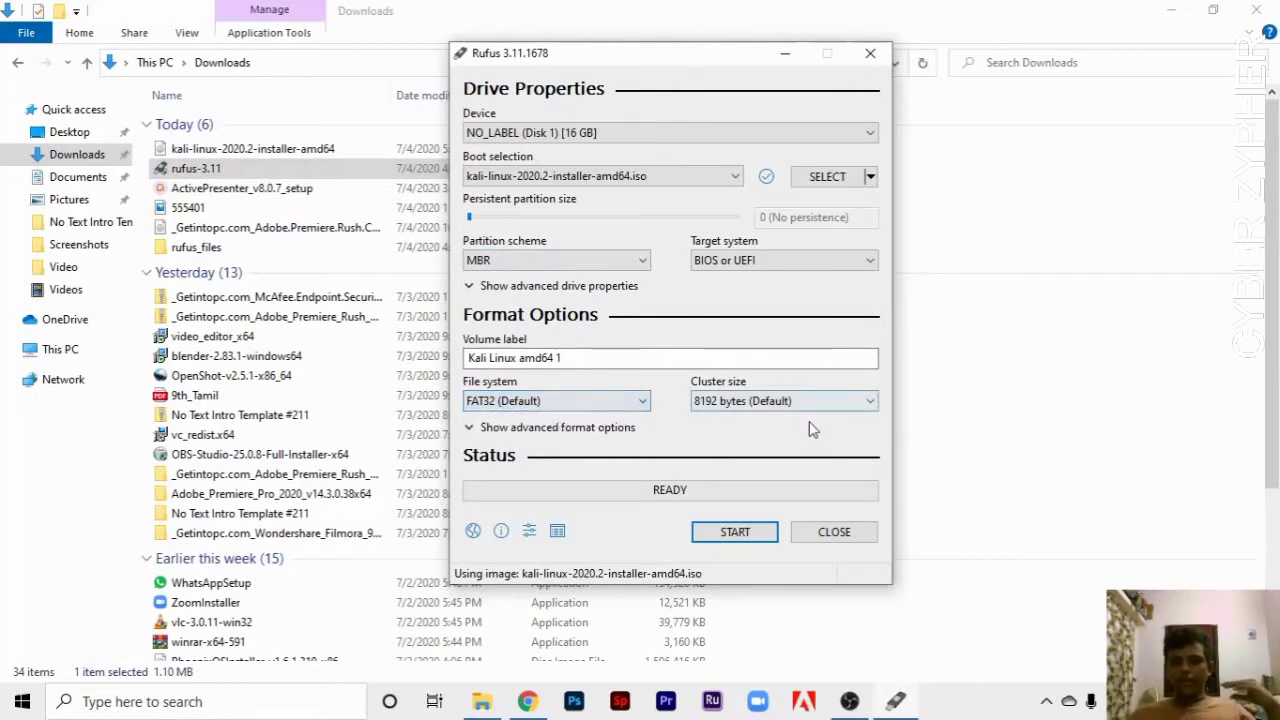
- Start writing the image, cancel at the ISO or DD write mode choice, close Rufus and minimize File Explorer
{"action": "left_click", "coordinate": [740, 532]}
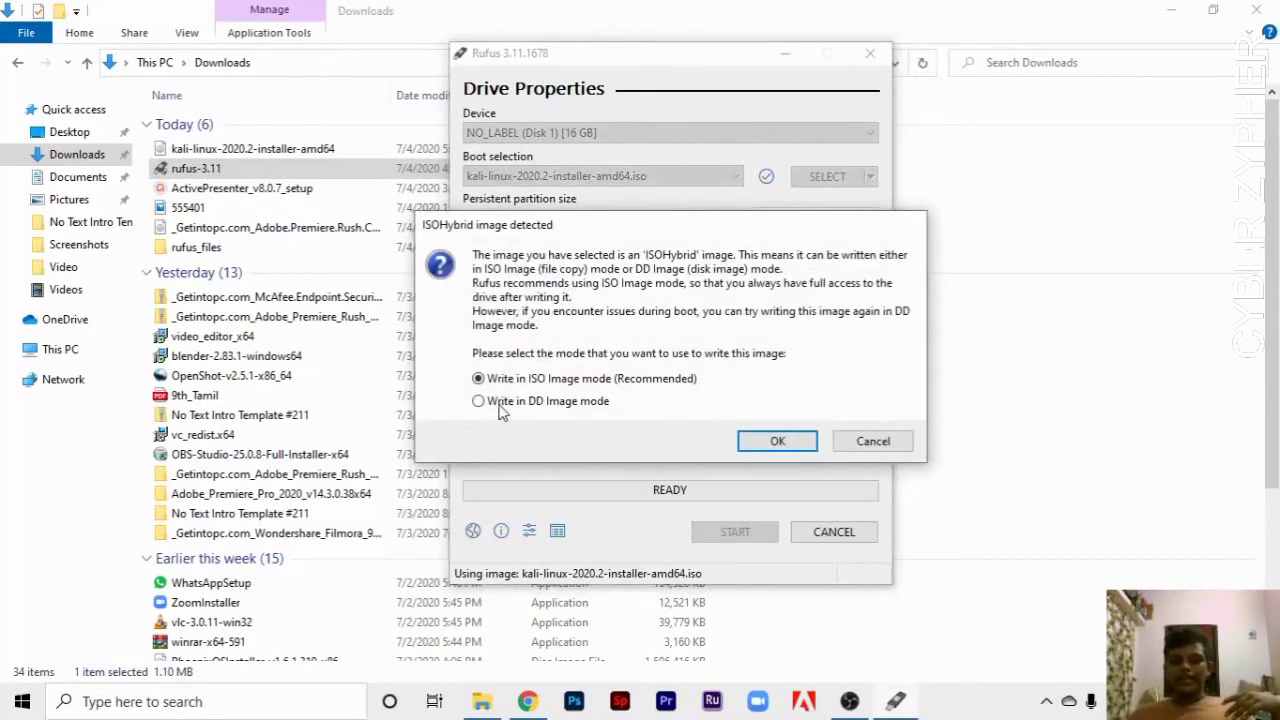
{"action": "left_click", "coordinate": [850, 442]}
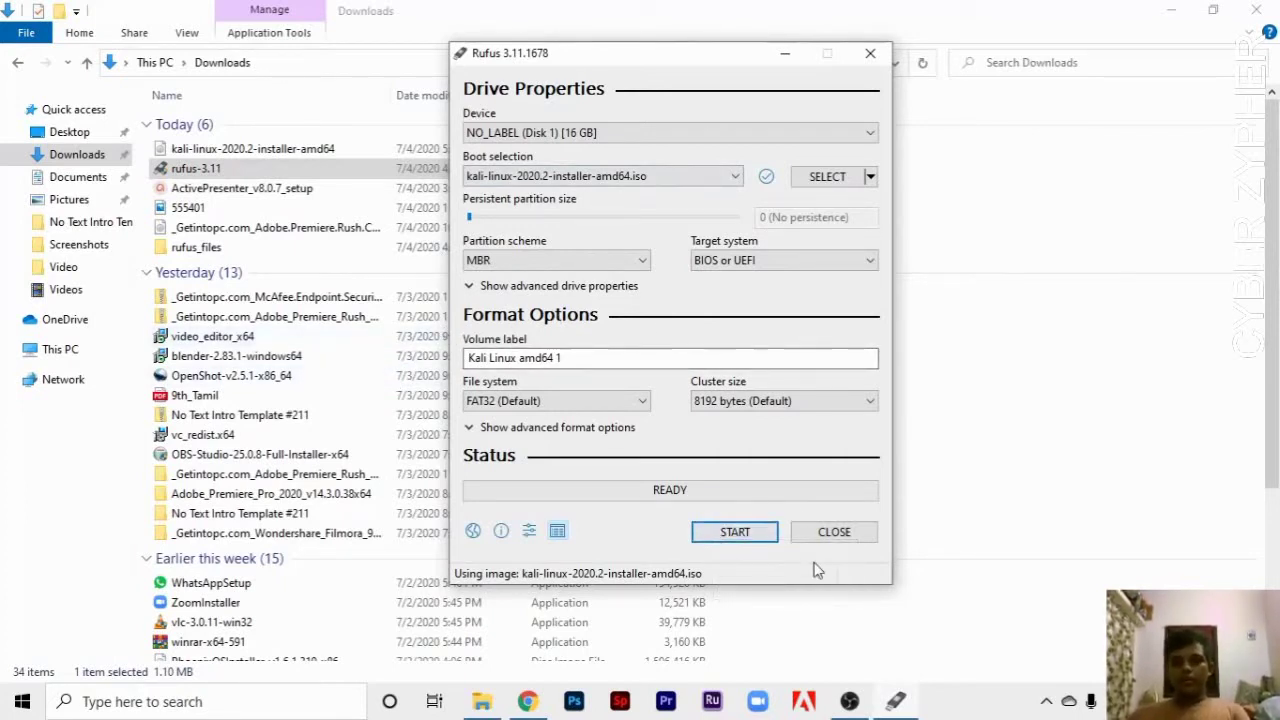
{"action": "left_click", "coordinate": [834, 532]}
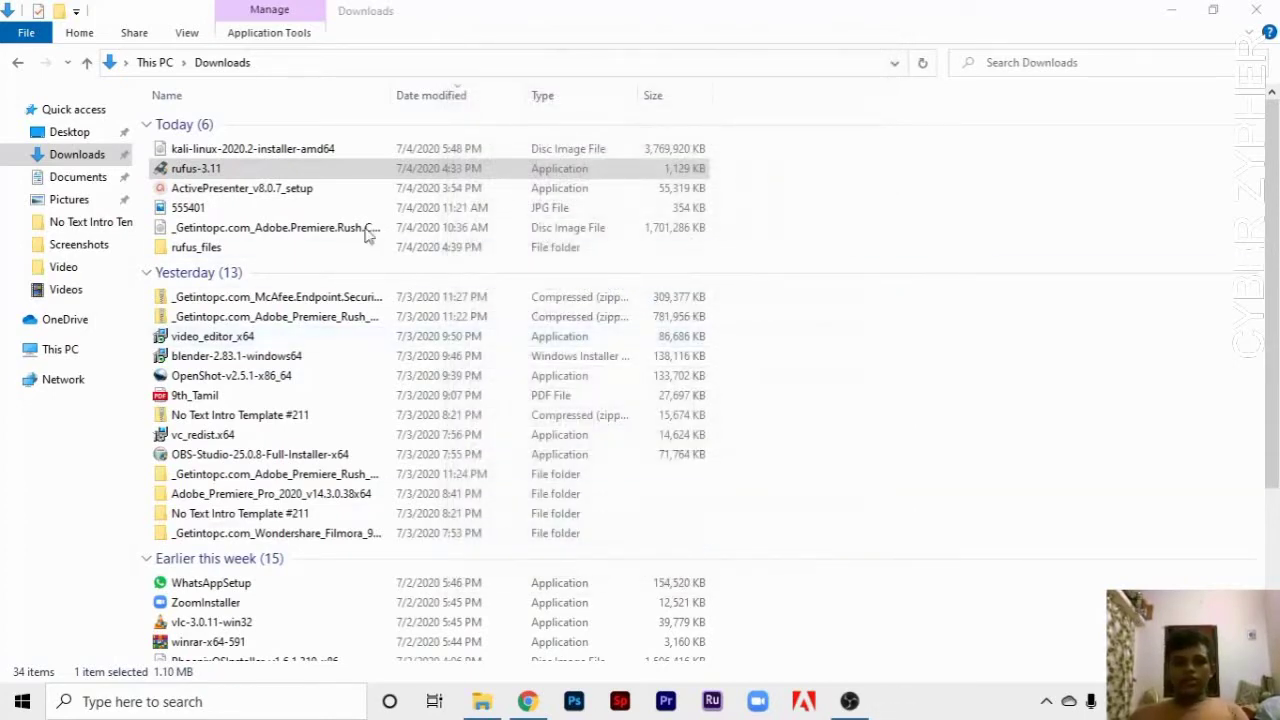
{"action": "left_click", "coordinate": [1140, 4]}
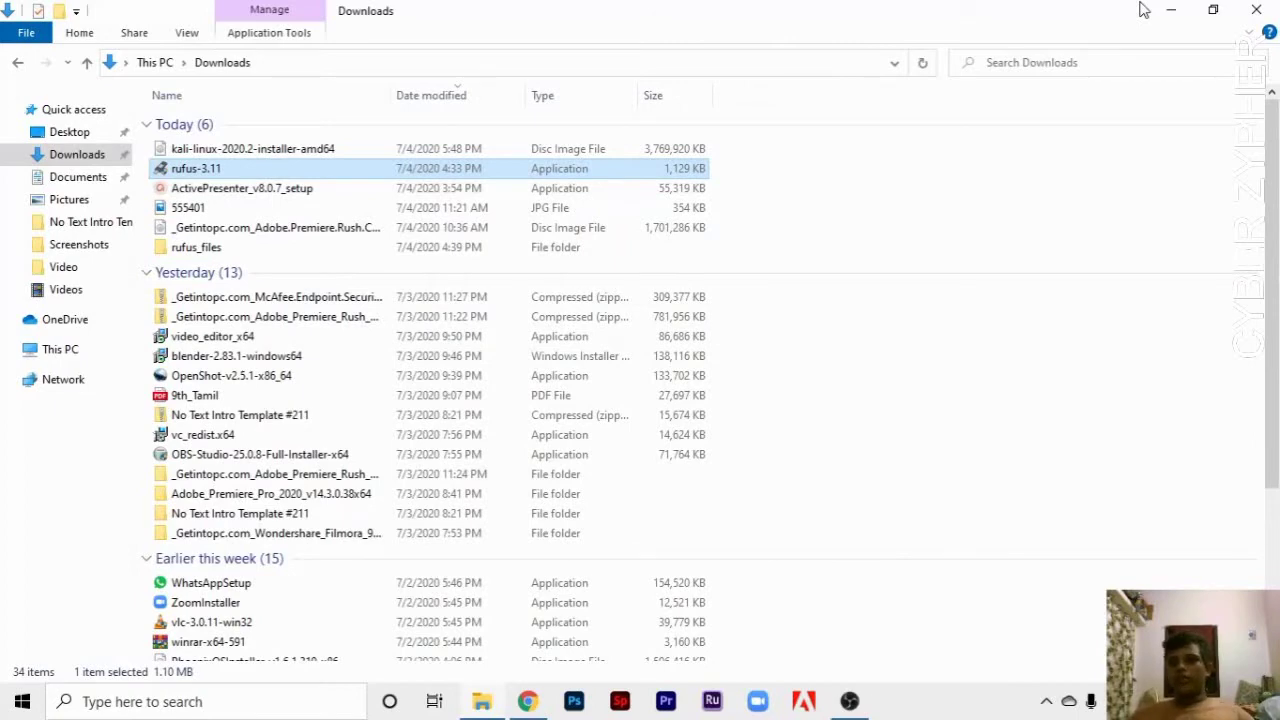
{"action": "left_click", "coordinate": [1168, 10]}
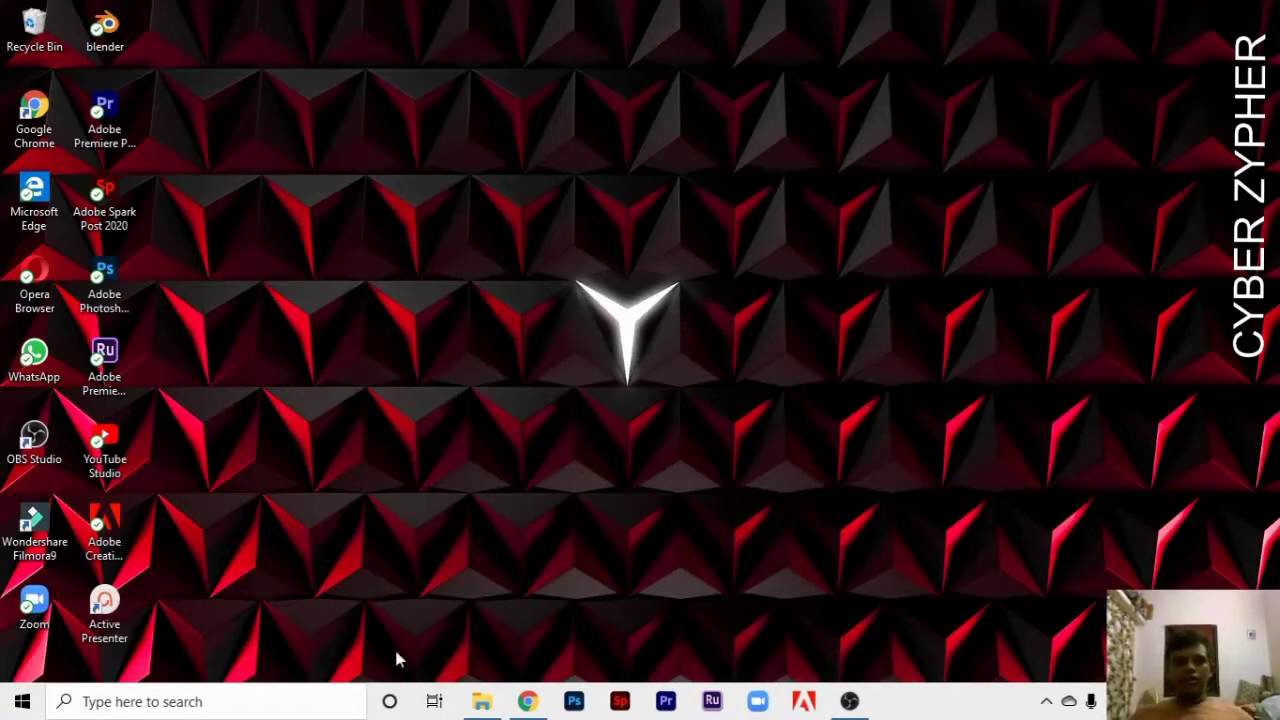
- Switch to System Information, check the BIOS Mode entry in the System Summary, and minimize the window
{"action": "left_click", "coordinate": [230, 700]}
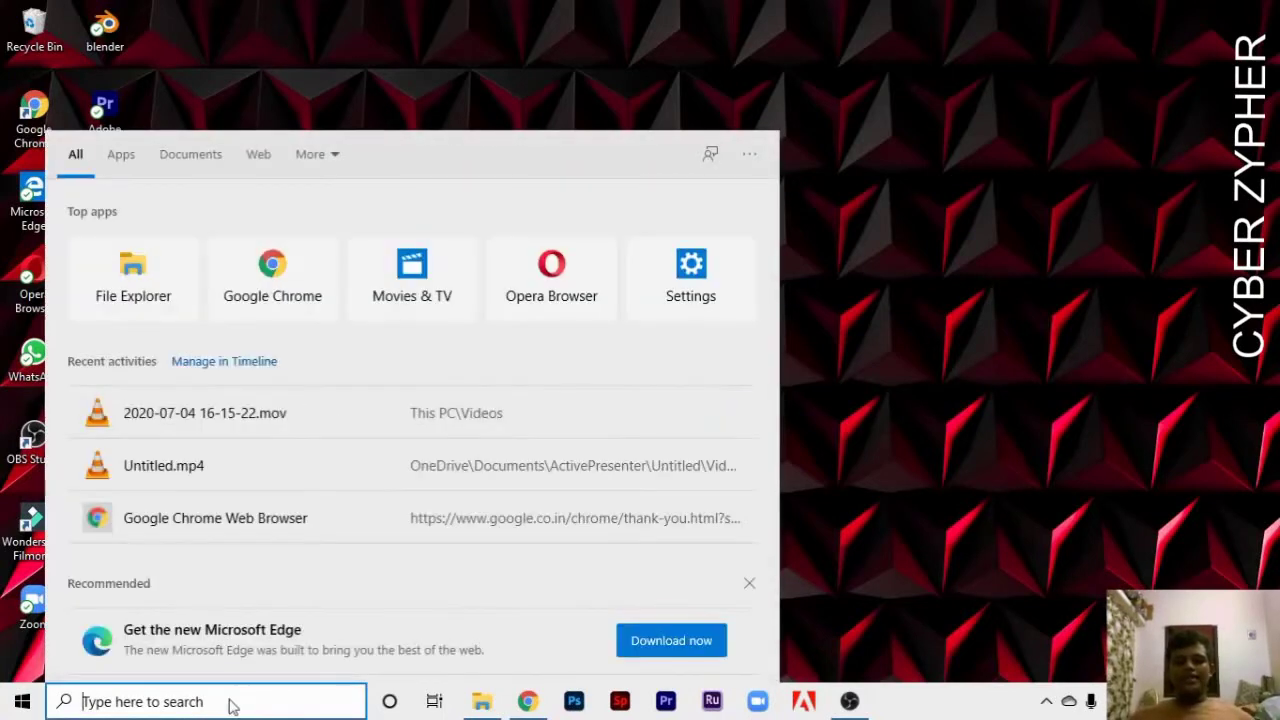
{"action": "type", "text": "sys"}
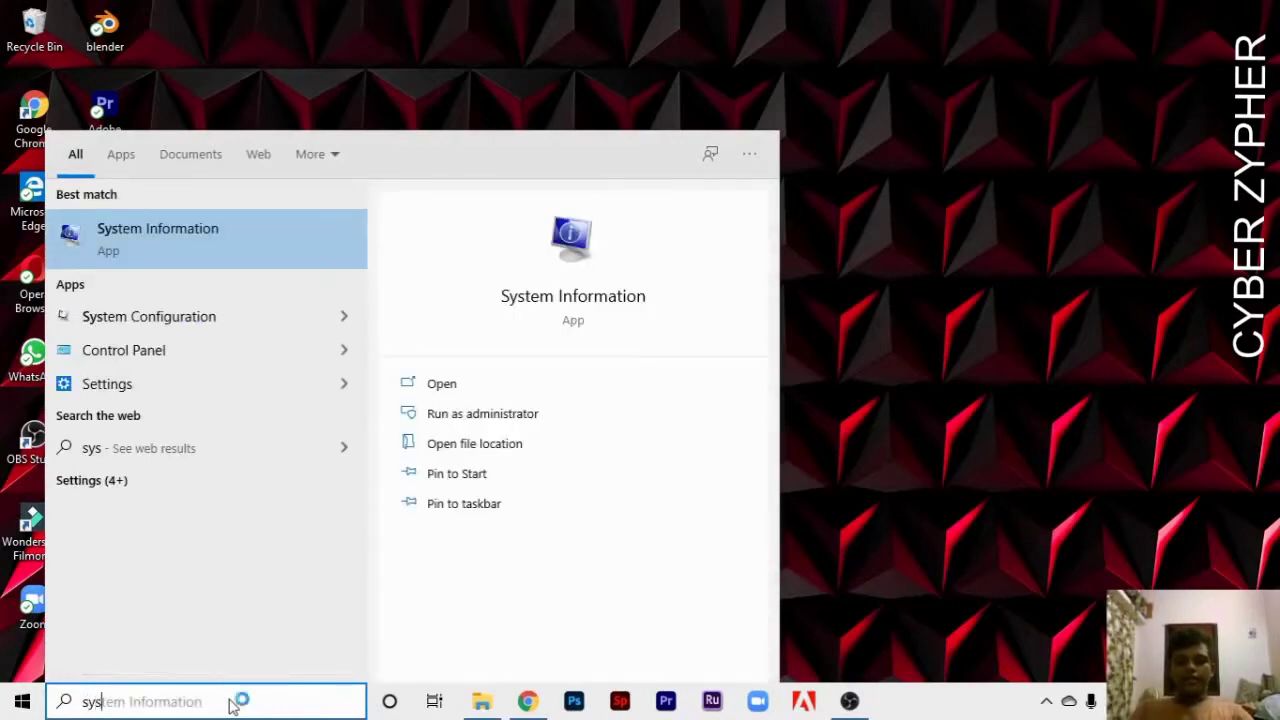
{"action": "key", "text": "Return"}
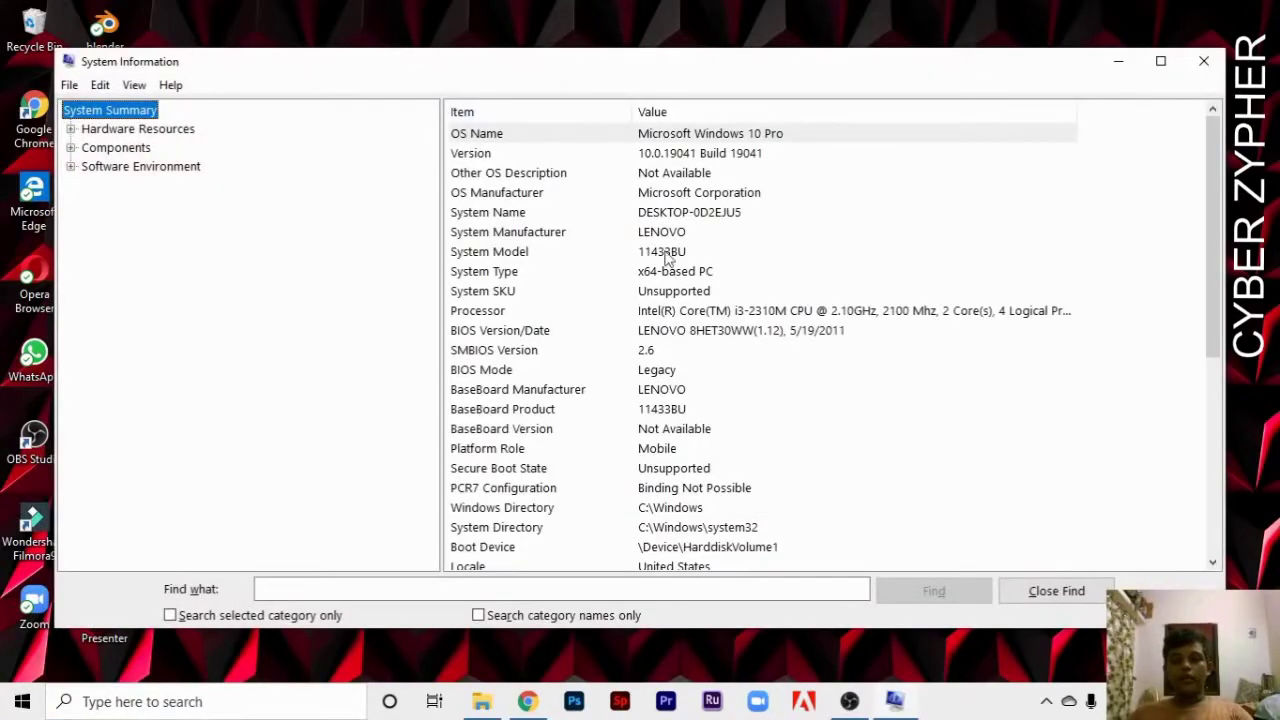
{"action": "left_click", "coordinate": [645, 372]}
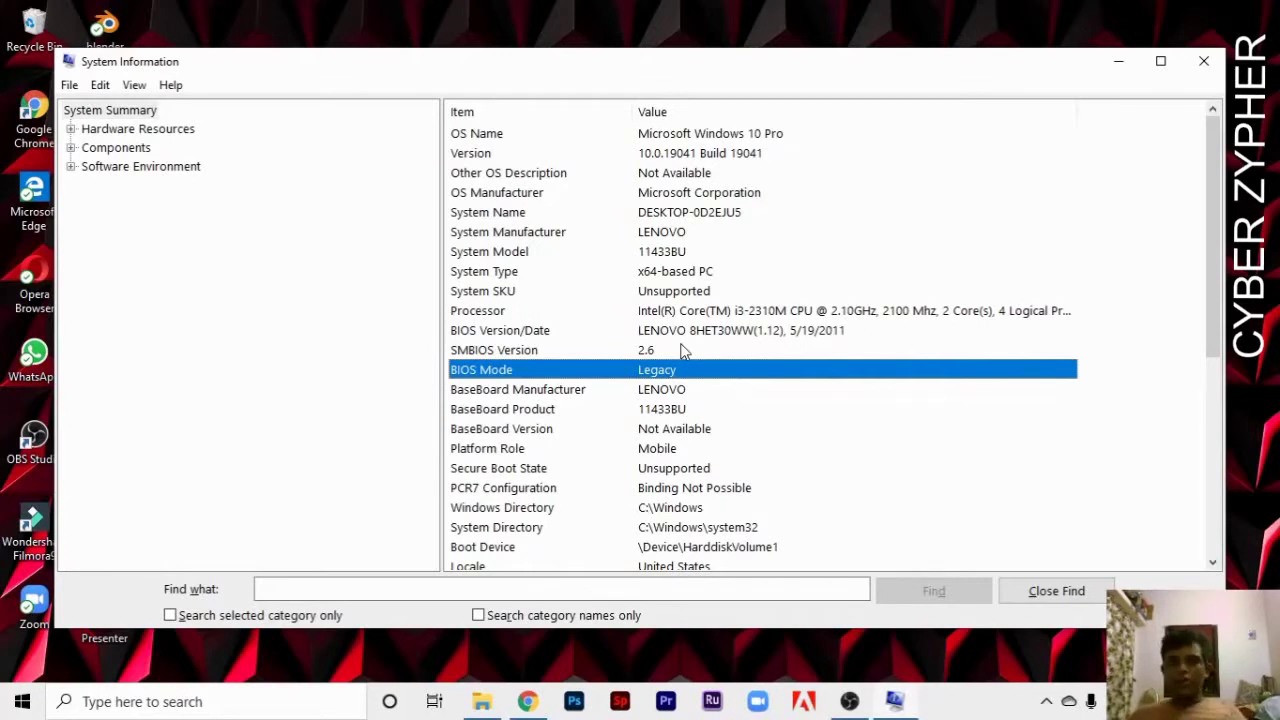
{"action": "left_click", "coordinate": [1119, 63]}
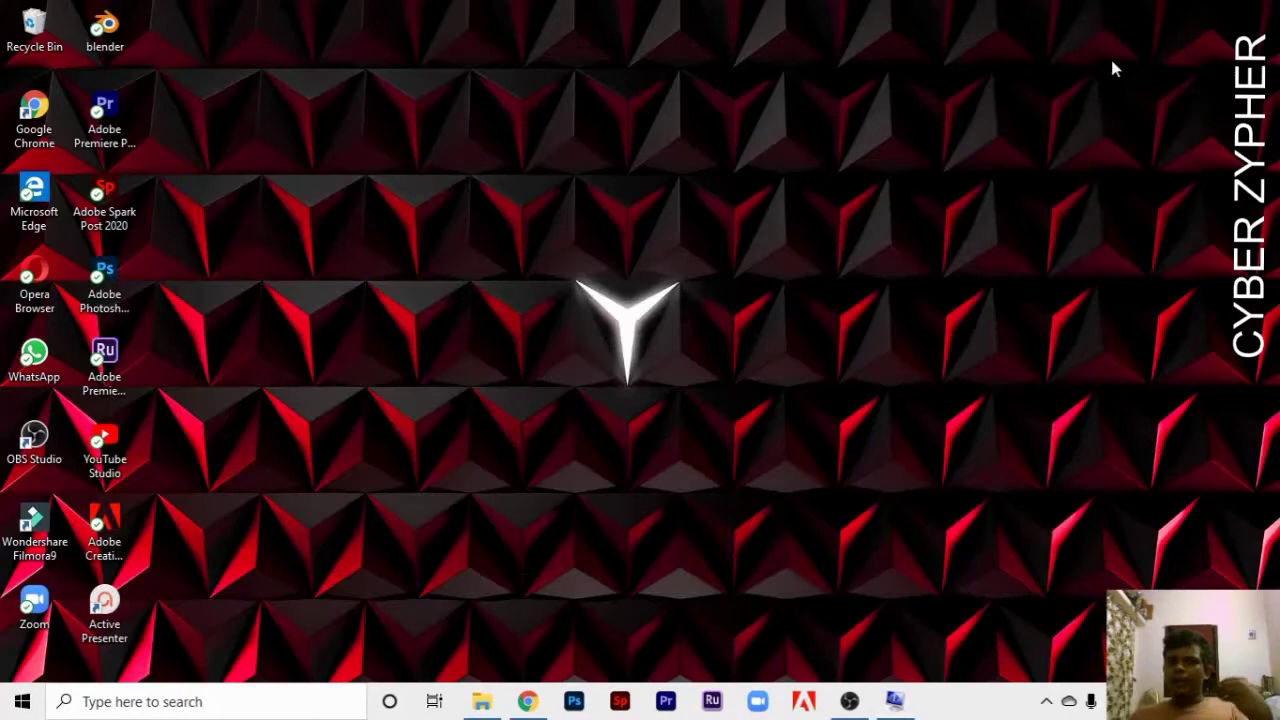
- Search Windows for cmd and open Command Prompt as administrator, allowing it to make changes to the device
{"action": "left_click", "coordinate": [185, 701]}
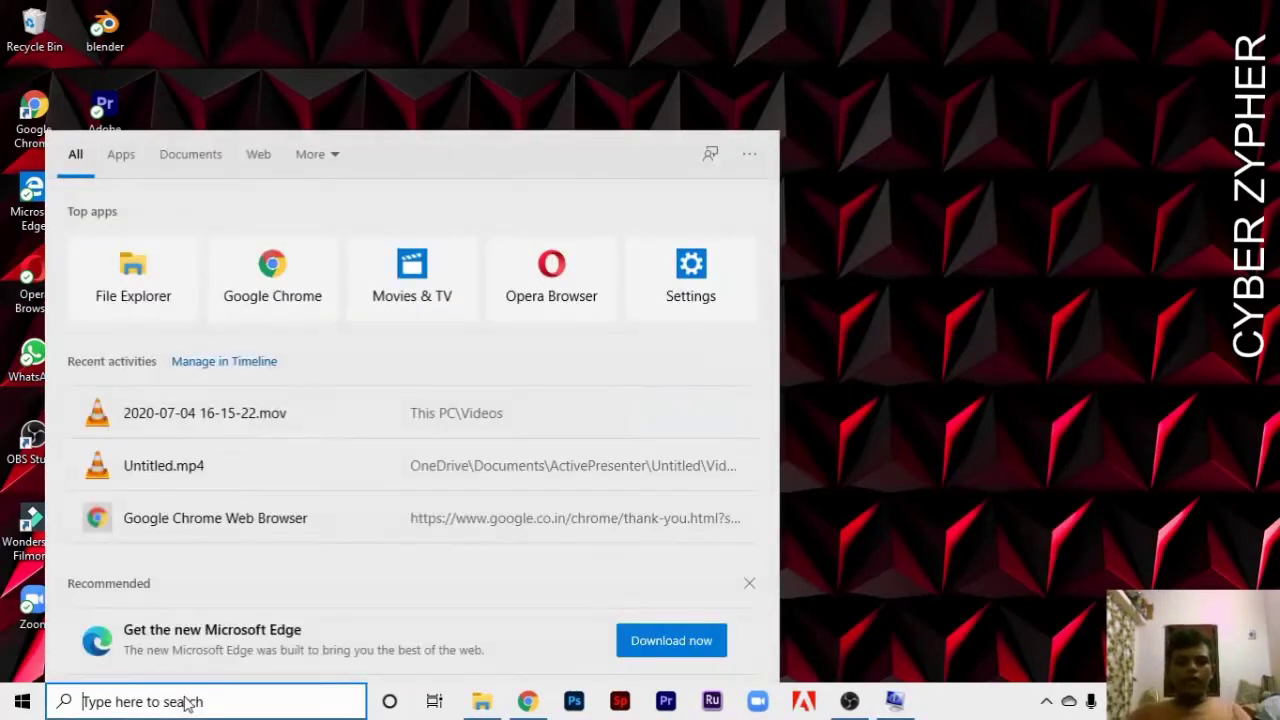
{"action": "type", "text": "cmd"}
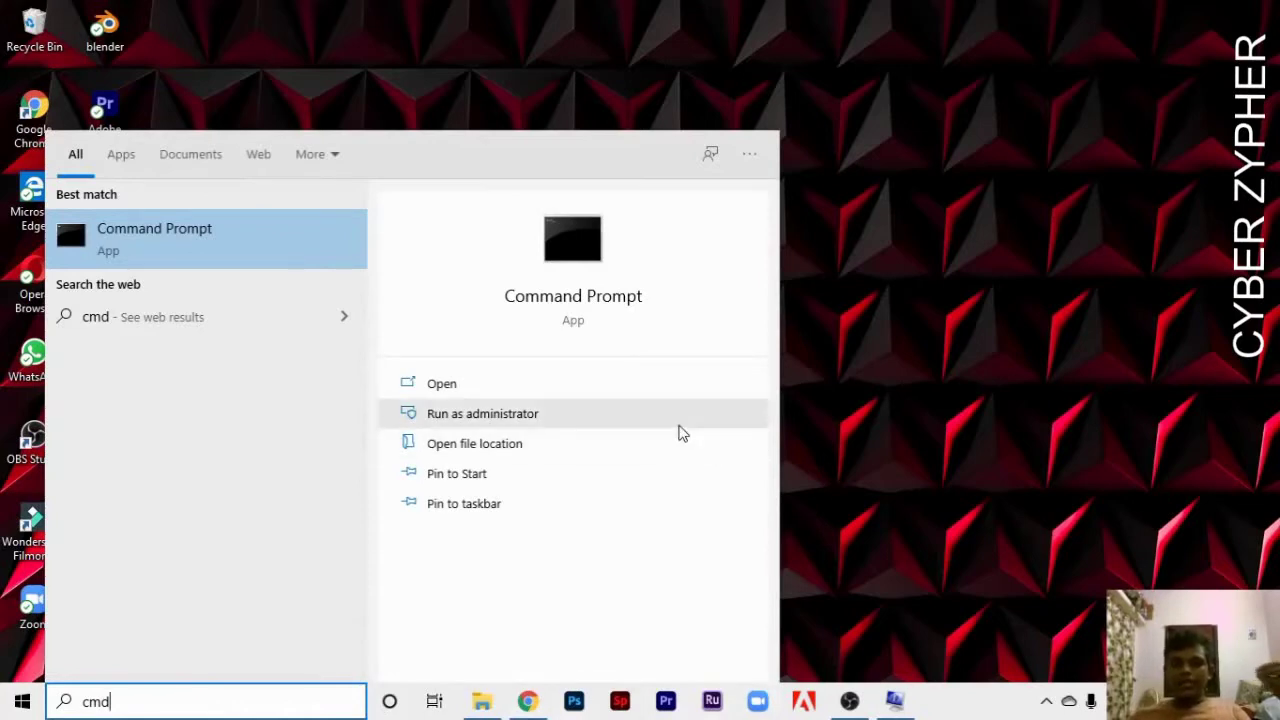
{"action": "left_click", "coordinate": [530, 424]}
{"action": "left_click", "coordinate": [543, 462]}
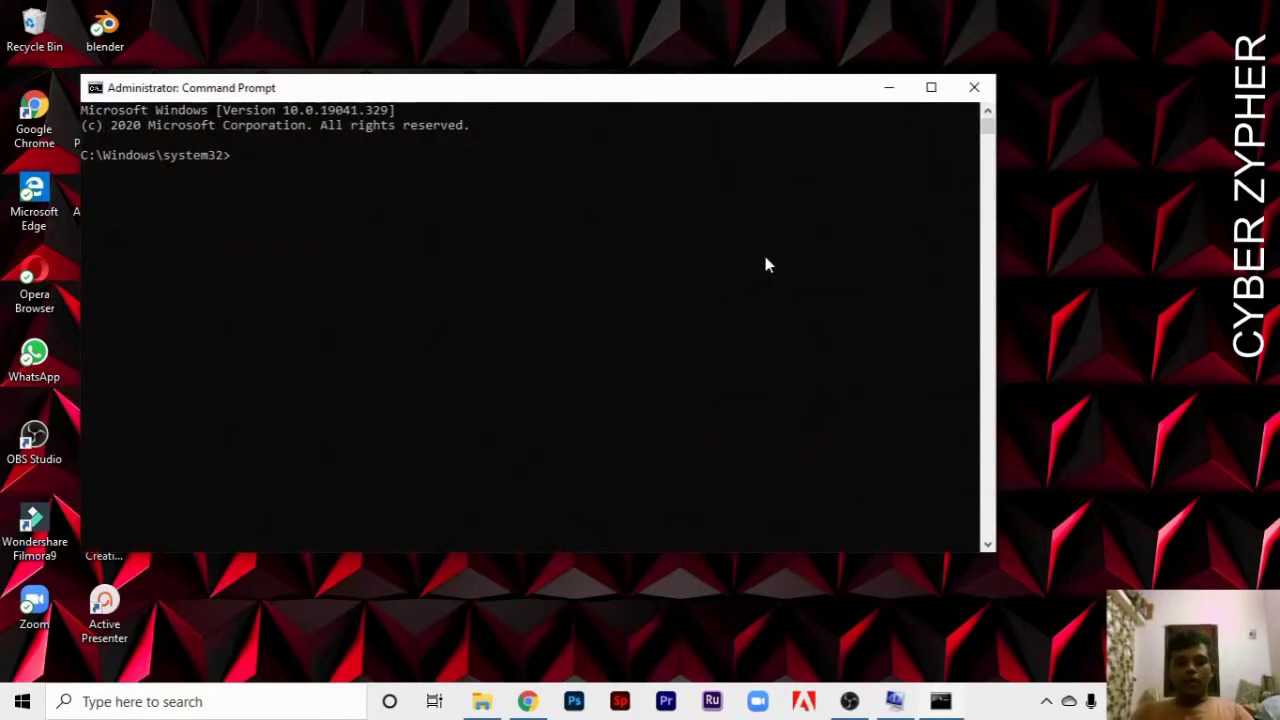
- Enter the command MBR2GPT.EXE /convert /allowfullos without running it, and close Command Prompt
{"action": "type", "text": "MBR"}
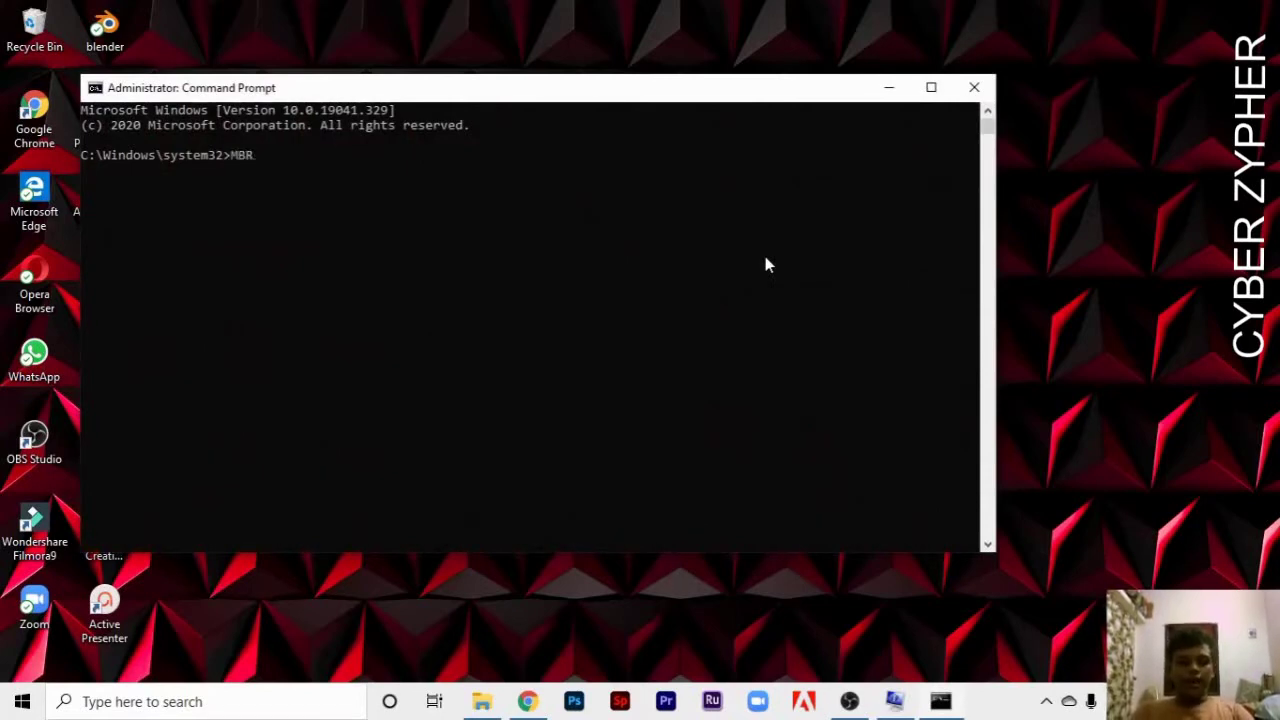
{"action": "type", "text": "2"}
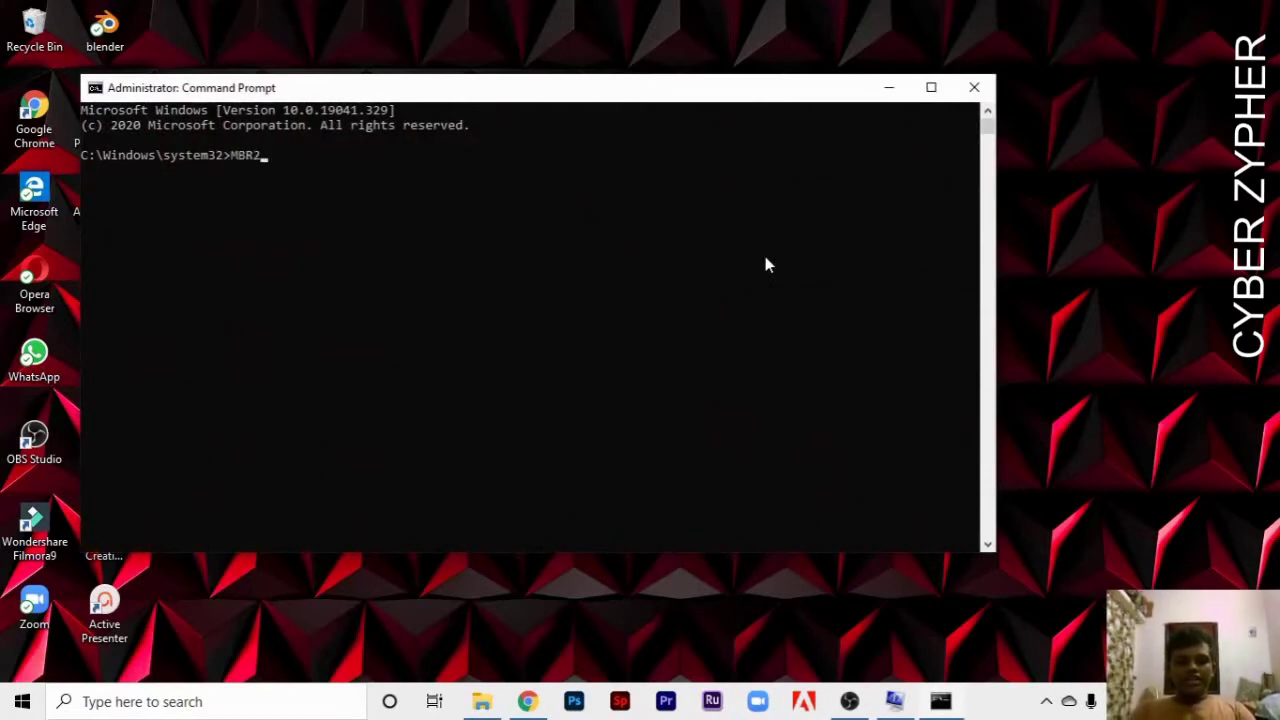
{"action": "type", "text": "GPT"}
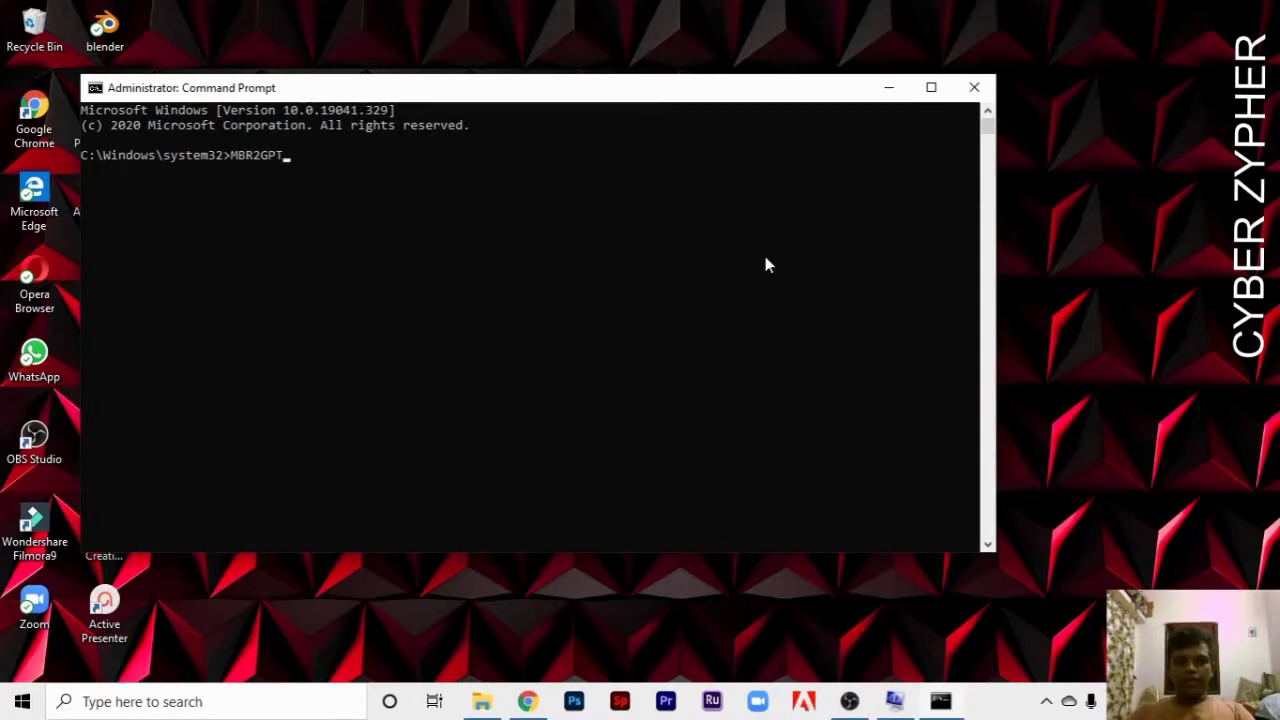
{"action": "type", "text": ".EXE"}
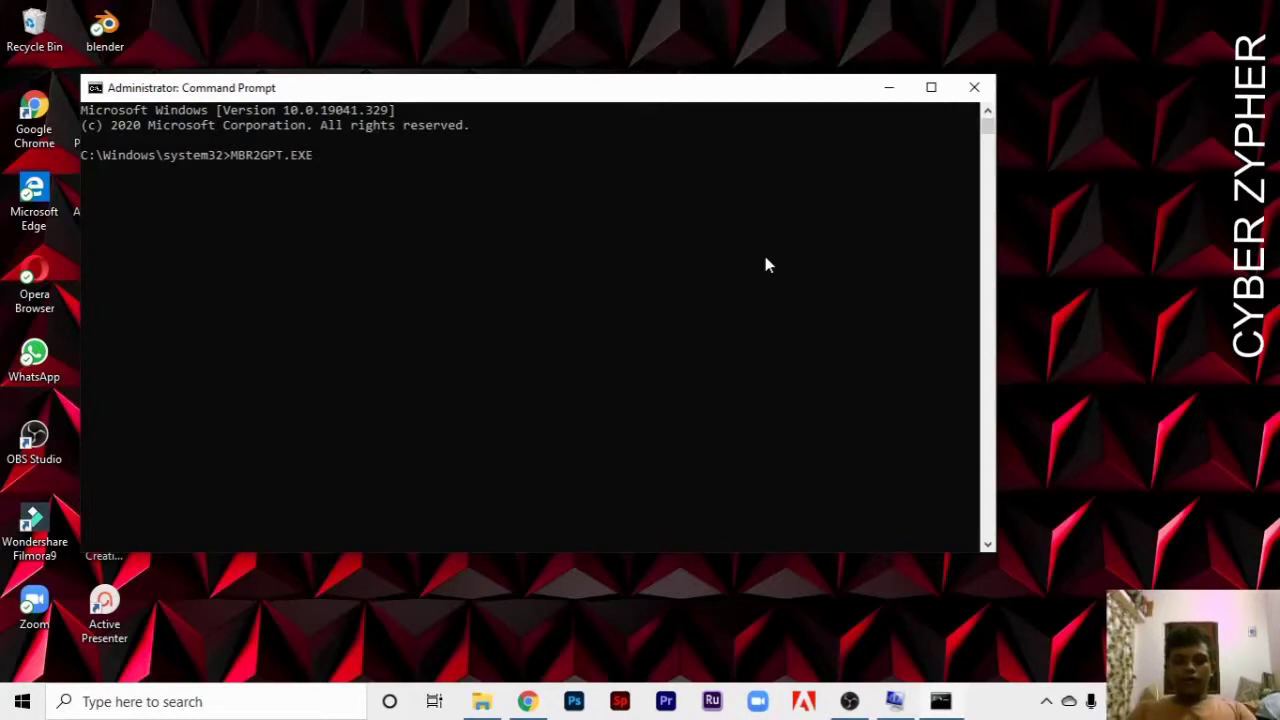
{"action": "type", "text": " /con"}
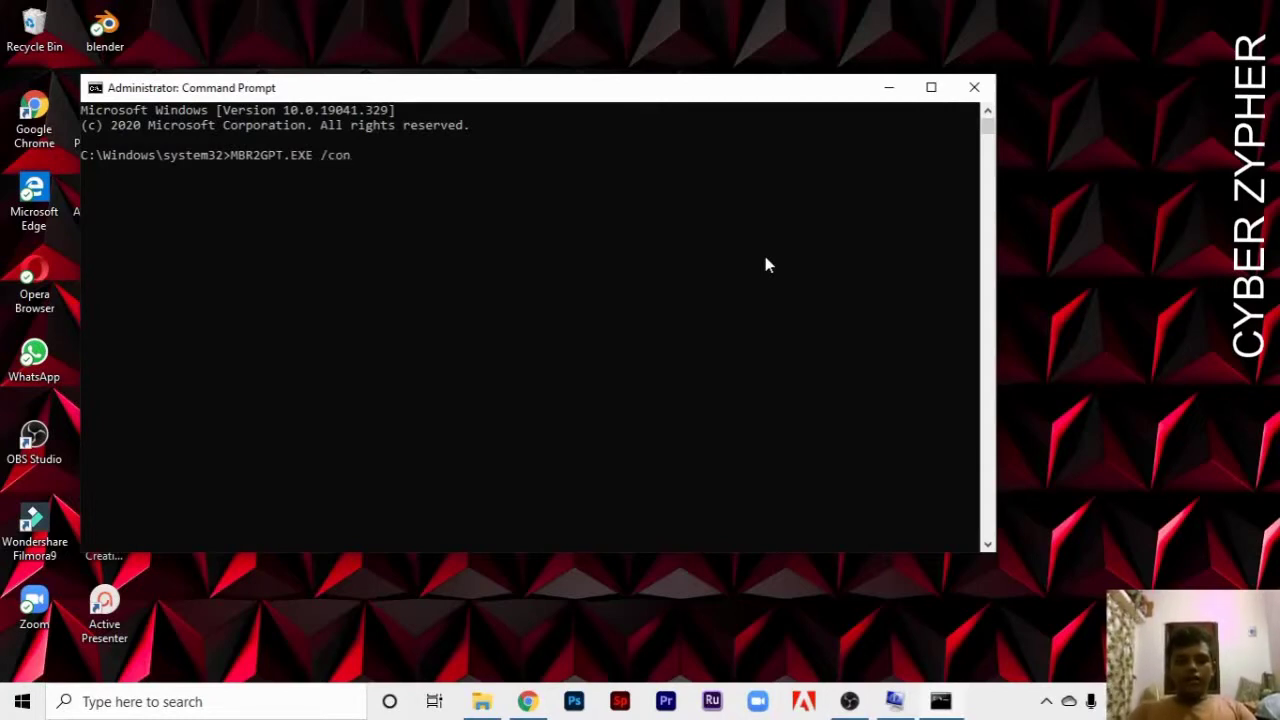
{"action": "type", "text": "vert"}
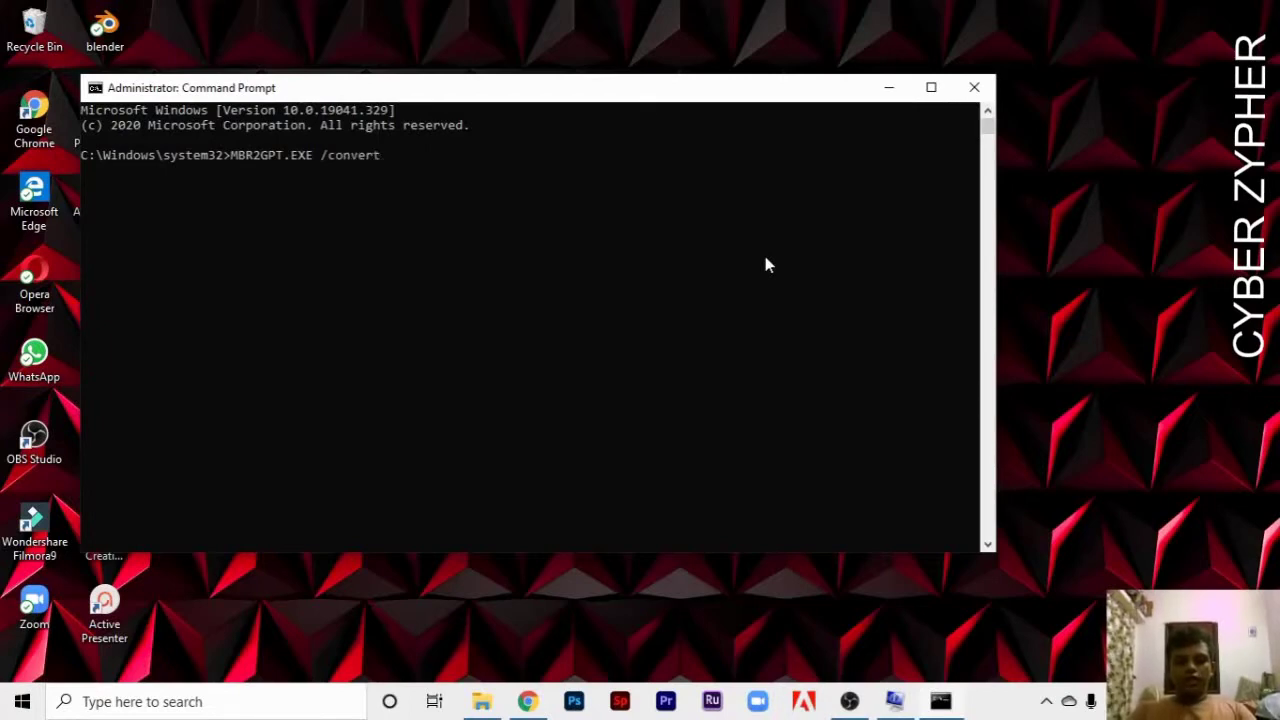
{"action": "type", "text": " /"}
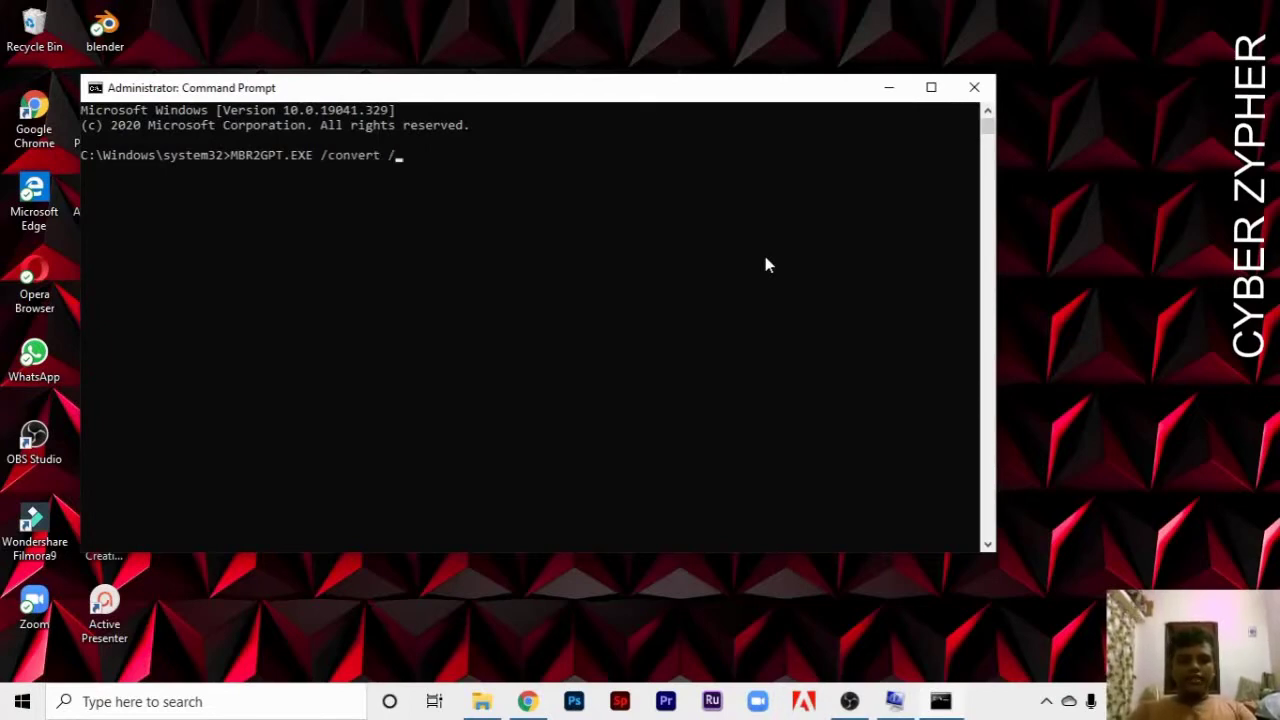
{"action": "type", "text": "full"}
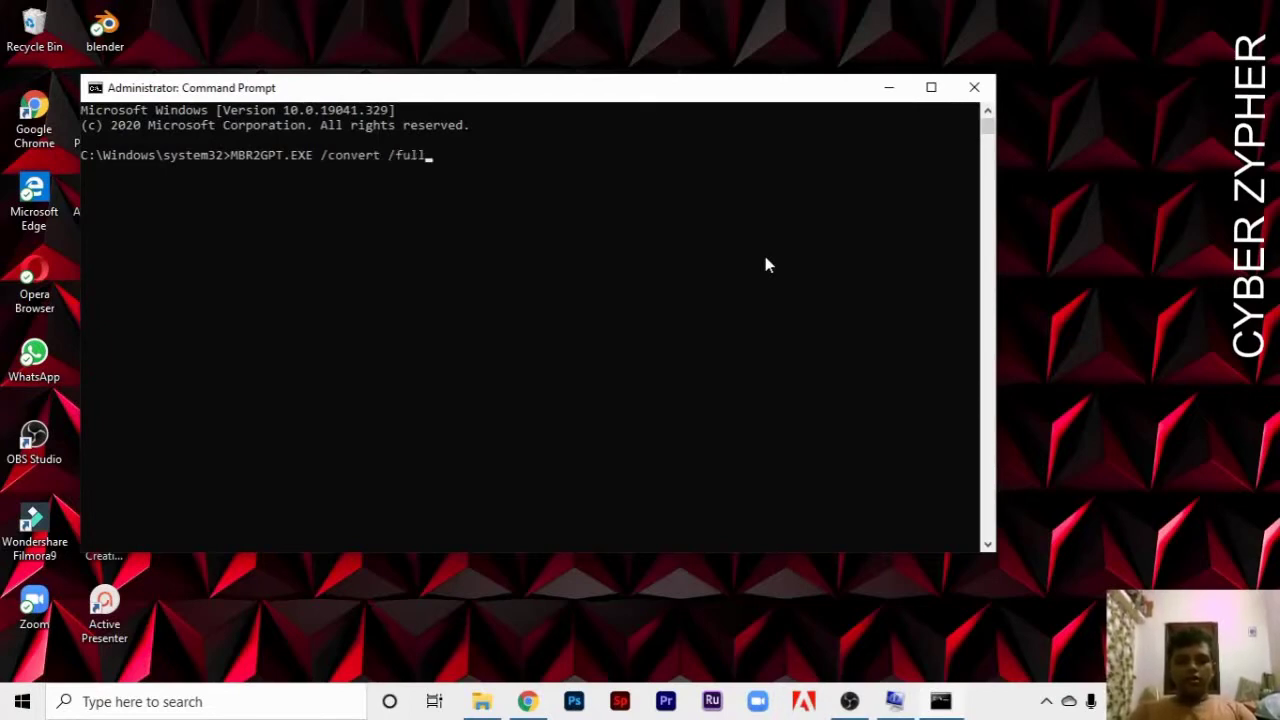
{"action": "type", "text": "os"}
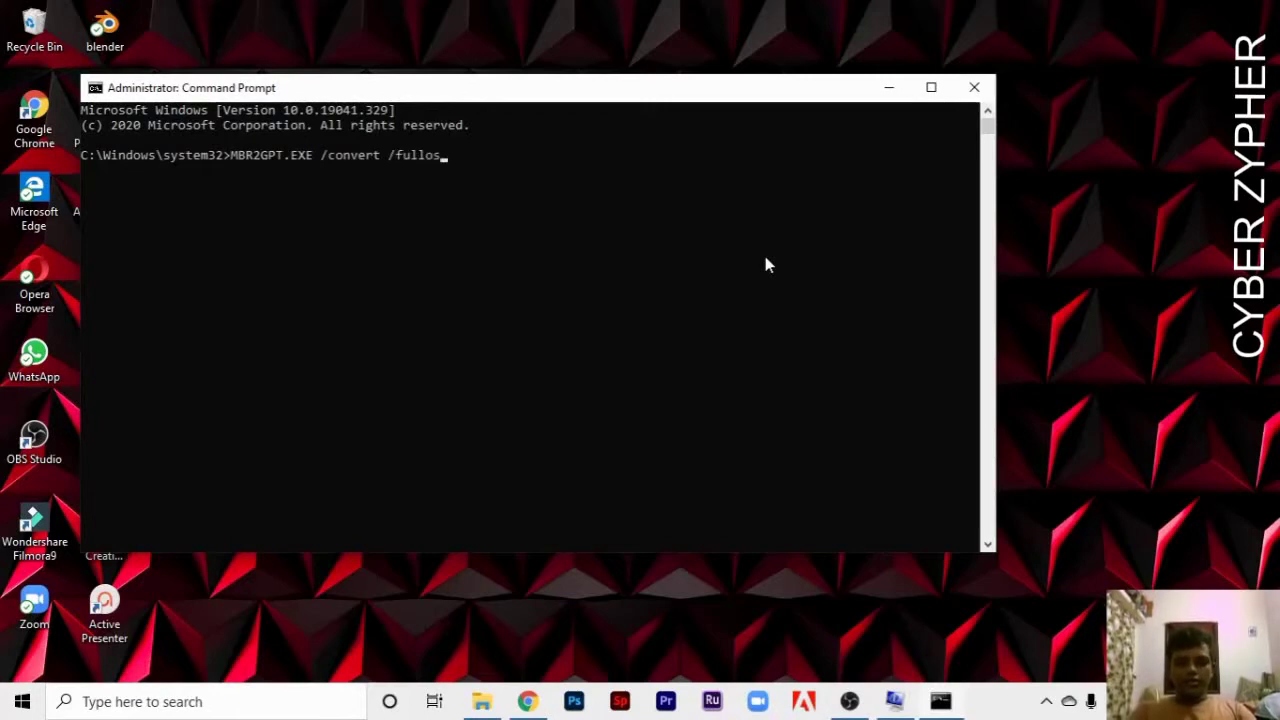
{"action": "key", "text": "BackSpace"}
{"action": "key", "text": "BackSpace"}
{"action": "key", "text": "BackSpace"}
{"action": "key", "text": "BackSpace"}
{"action": "key", "text": "BackSpace"}
{"action": "key", "text": "BackSpace"}
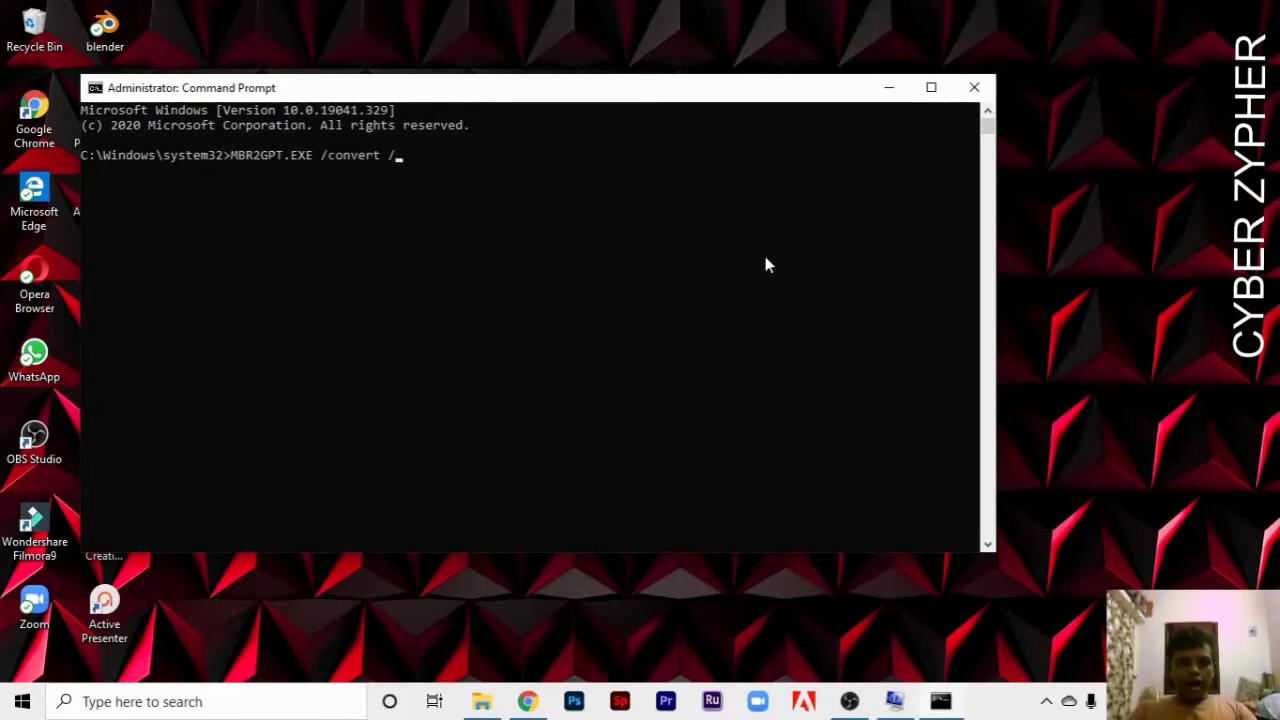
{"action": "type", "text": "aloow"}
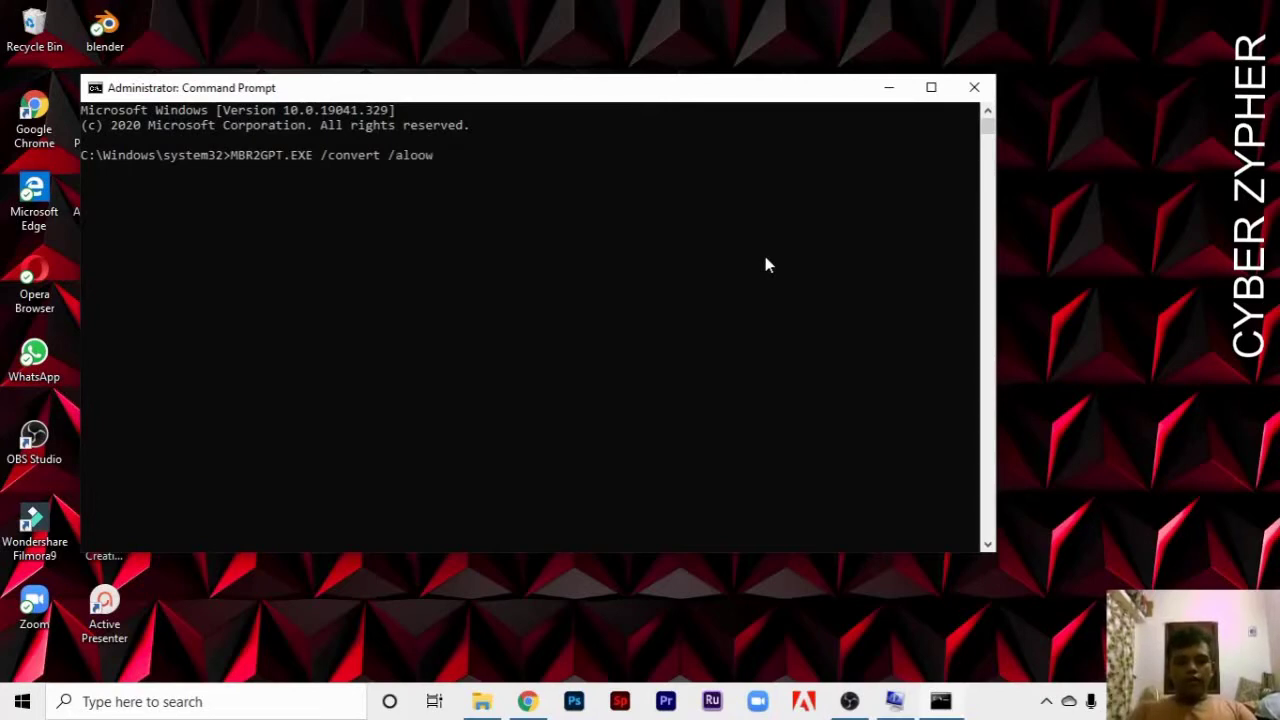
{"action": "type", "text": "fullos"}
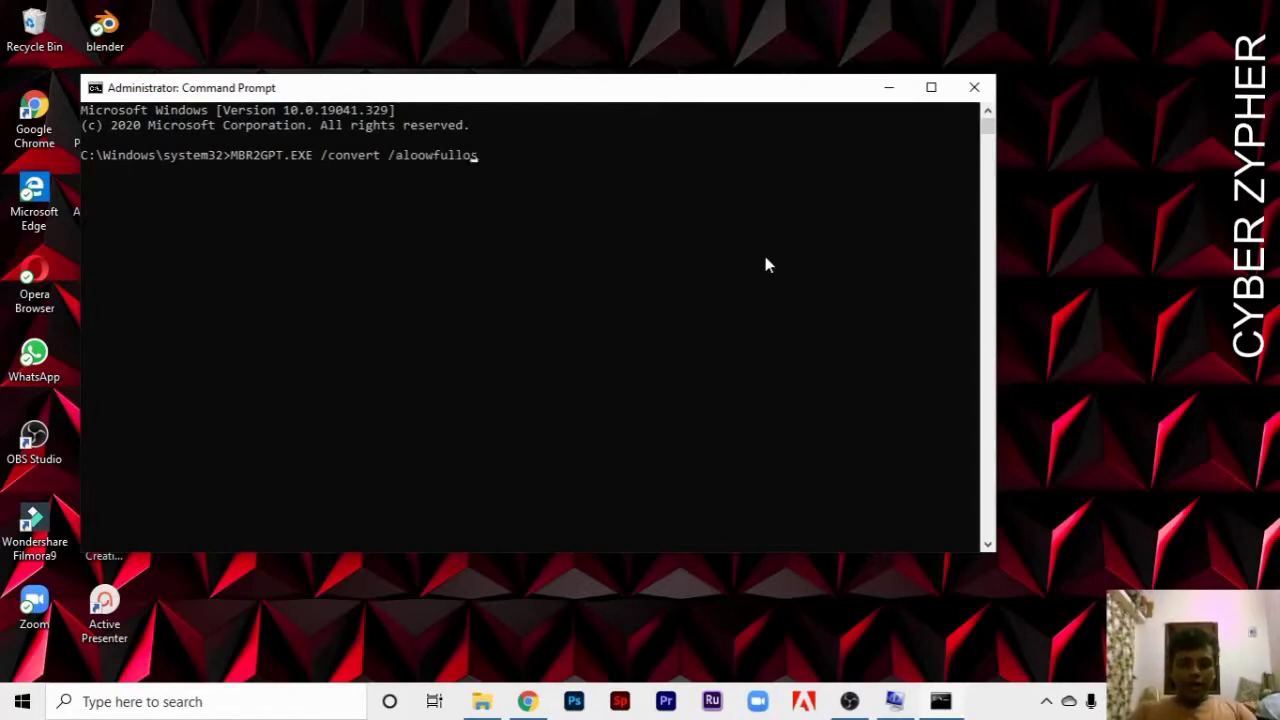
{"action": "key", "text": "Left"}
{"action": "key", "text": "Left"}
{"action": "key", "text": "Left"}
{"action": "key", "text": "Left"}
{"action": "key", "text": "Left"}
{"action": "key", "text": "Left"}
{"action": "key", "text": "Left"}
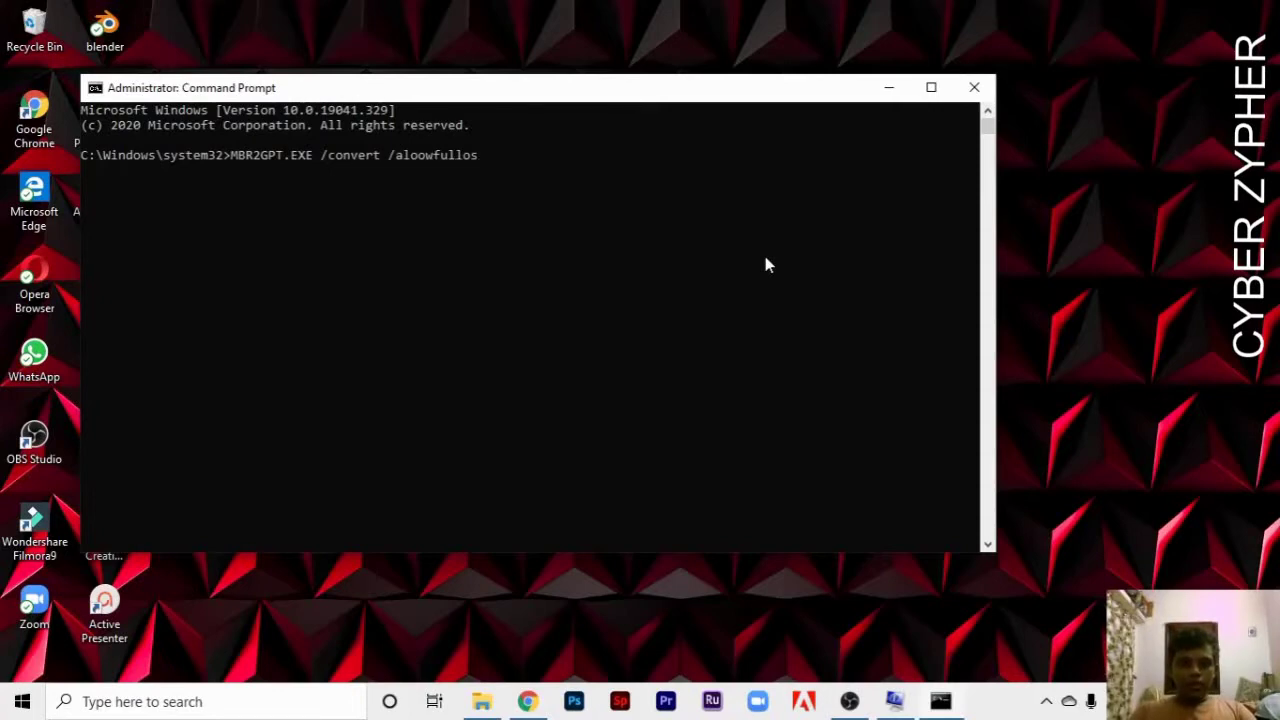
{"action": "key", "text": "Delete"}
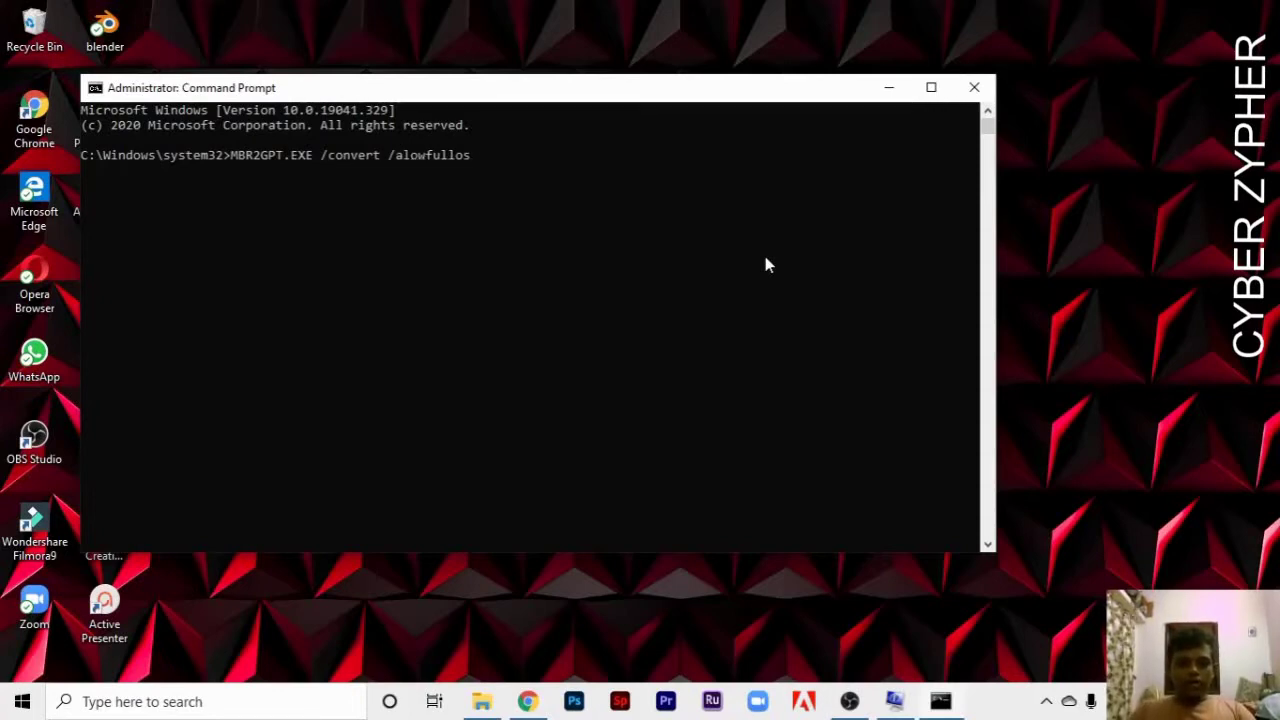
{"action": "type", "text": "l"}
{"action": "key", "text": "End"}
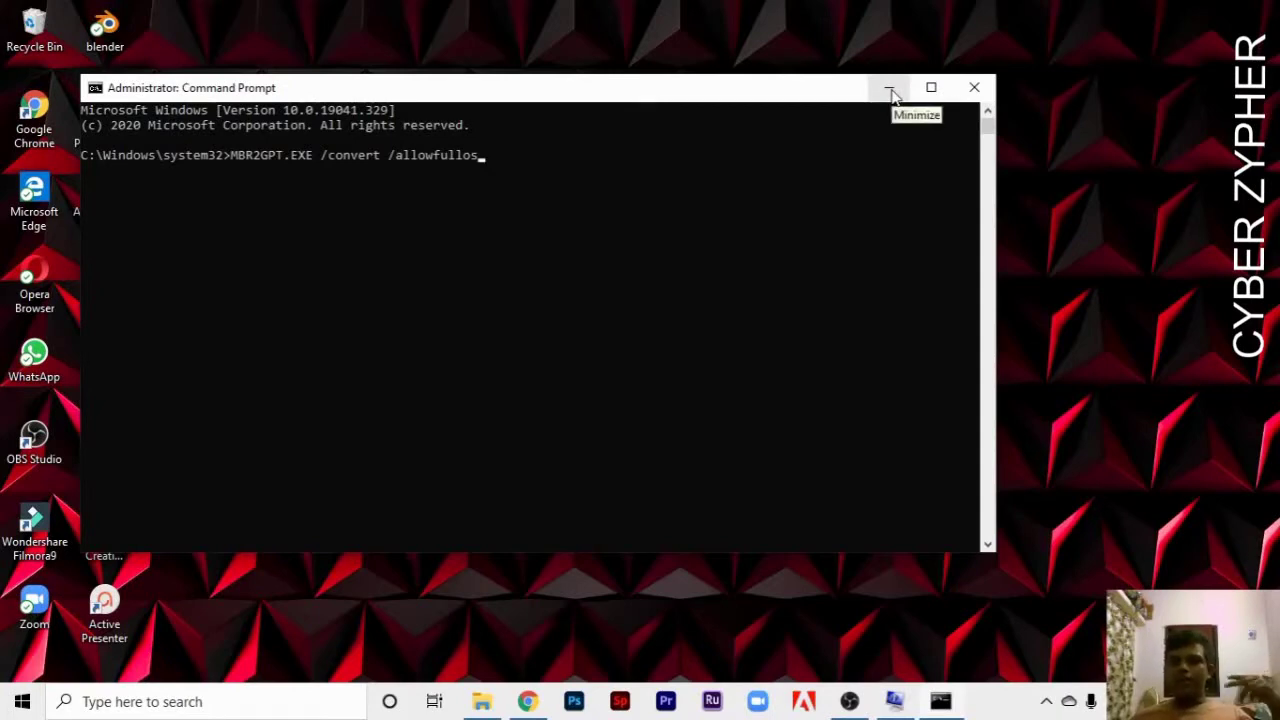
{"action": "left_click", "coordinate": [972, 88]}
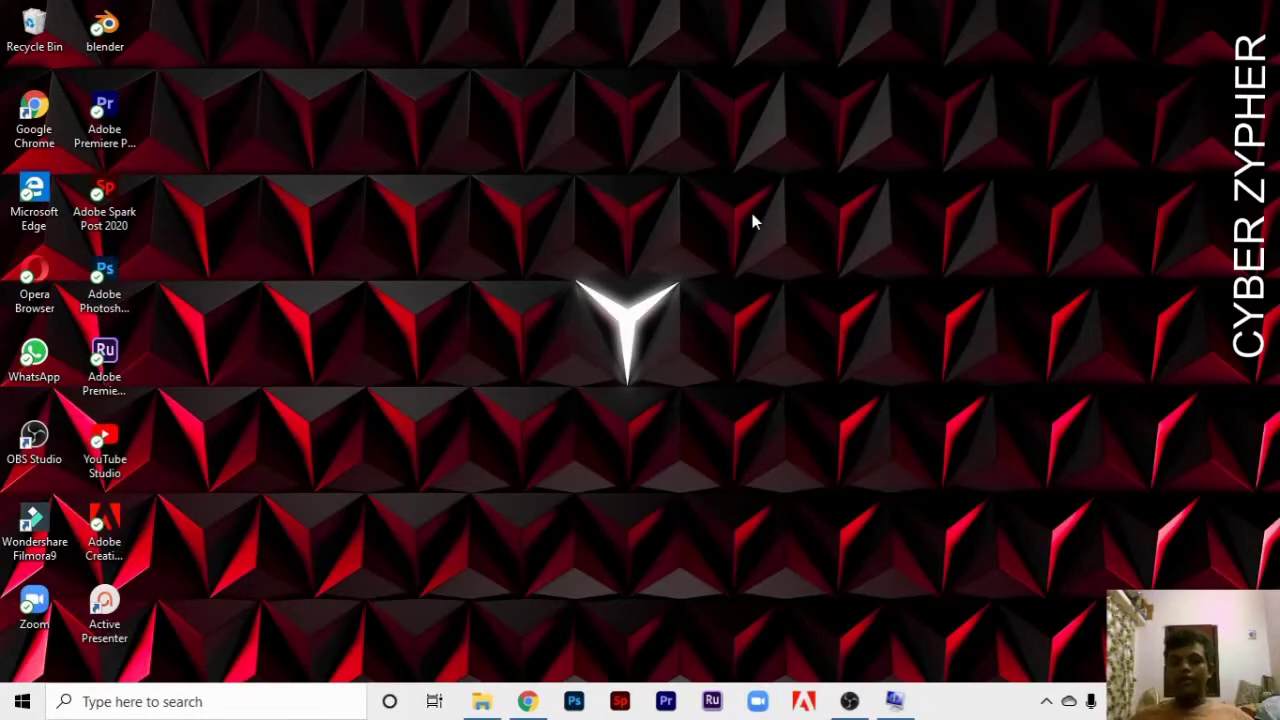
{"action": "key", "text": "super"}
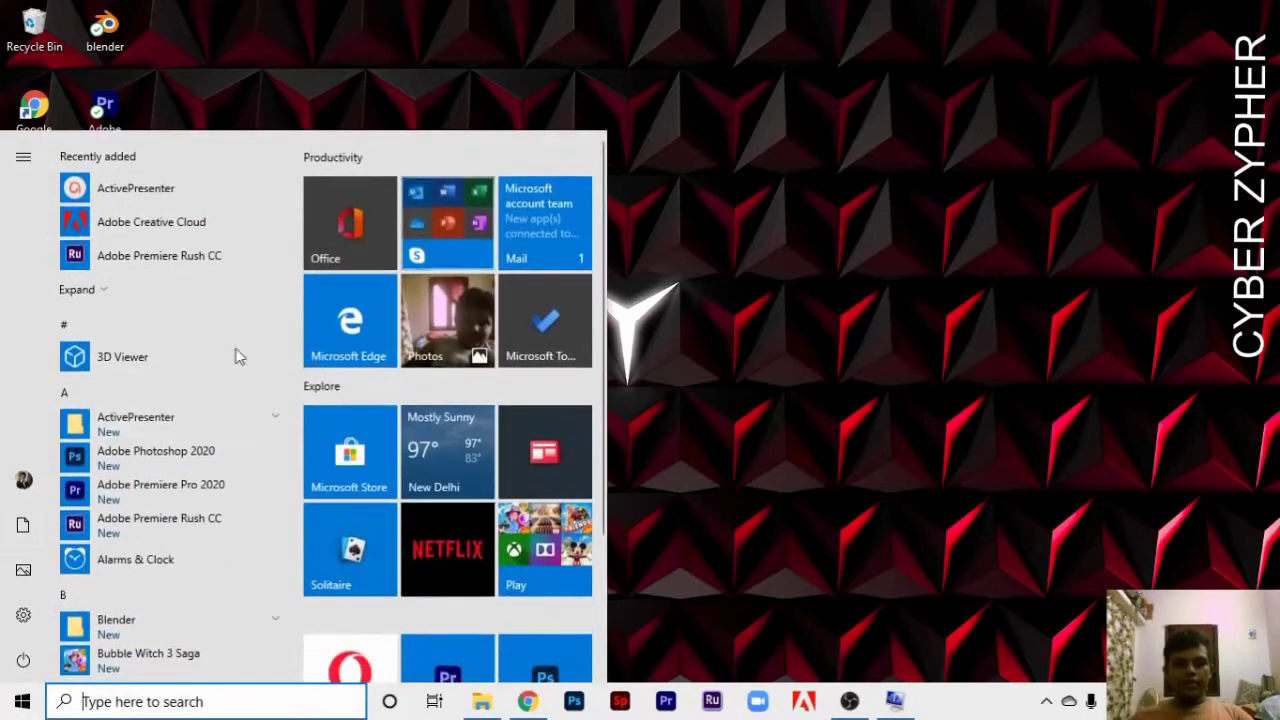
{"action": "left_click", "coordinate": [810, 540]}
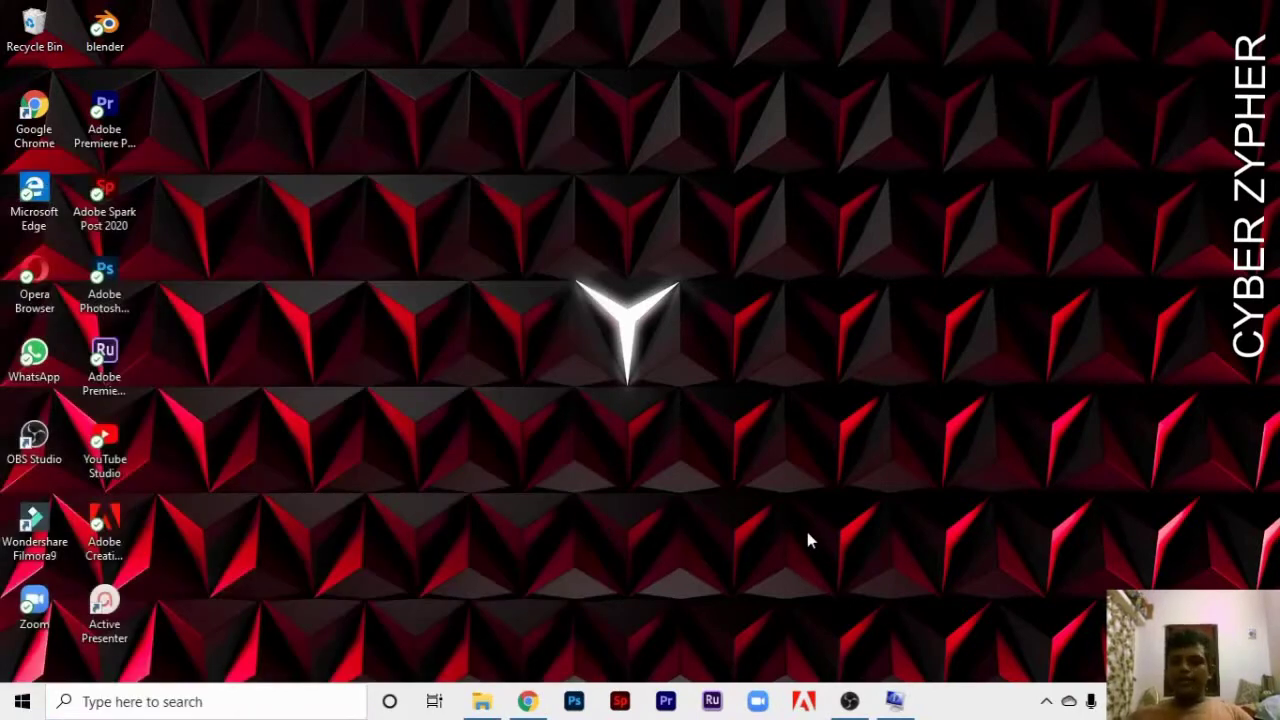